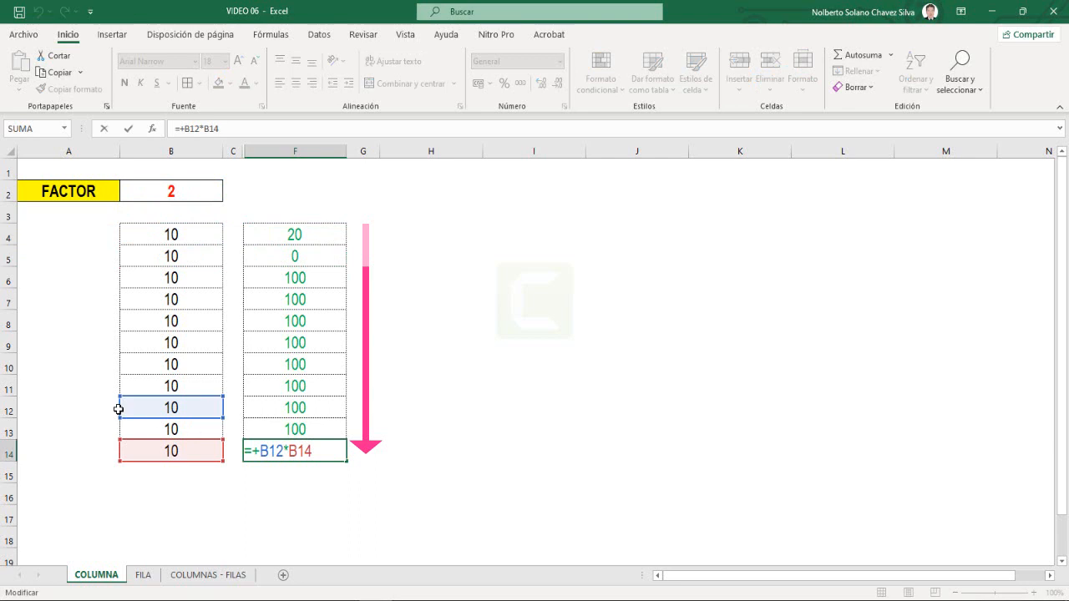
- Enter the formula +B4*D4 in cell F4 to multiply the first value by its repeated factor
key(Return)
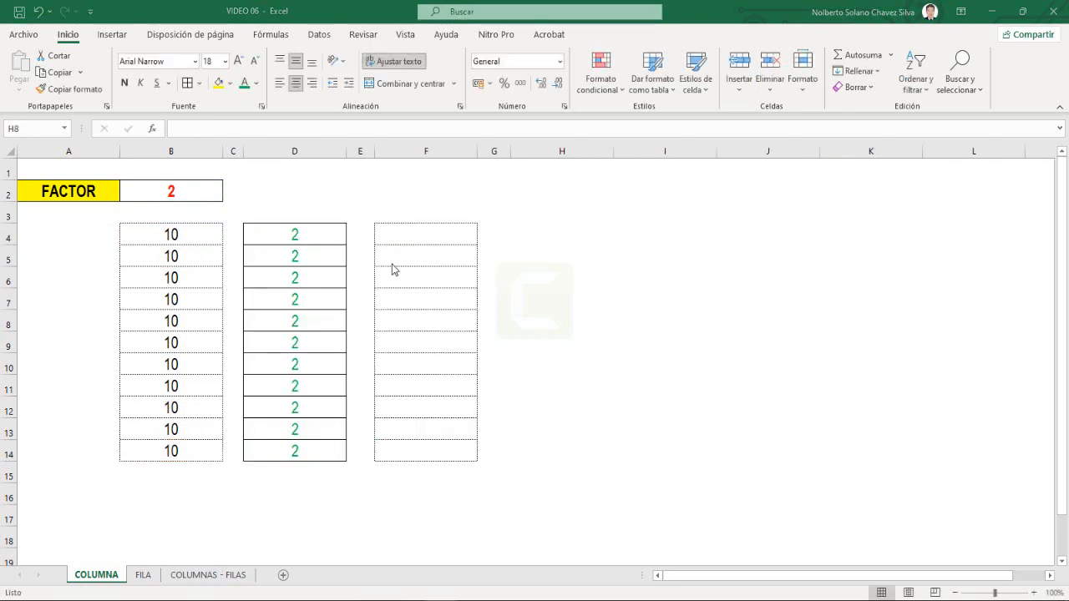
click(412, 239)
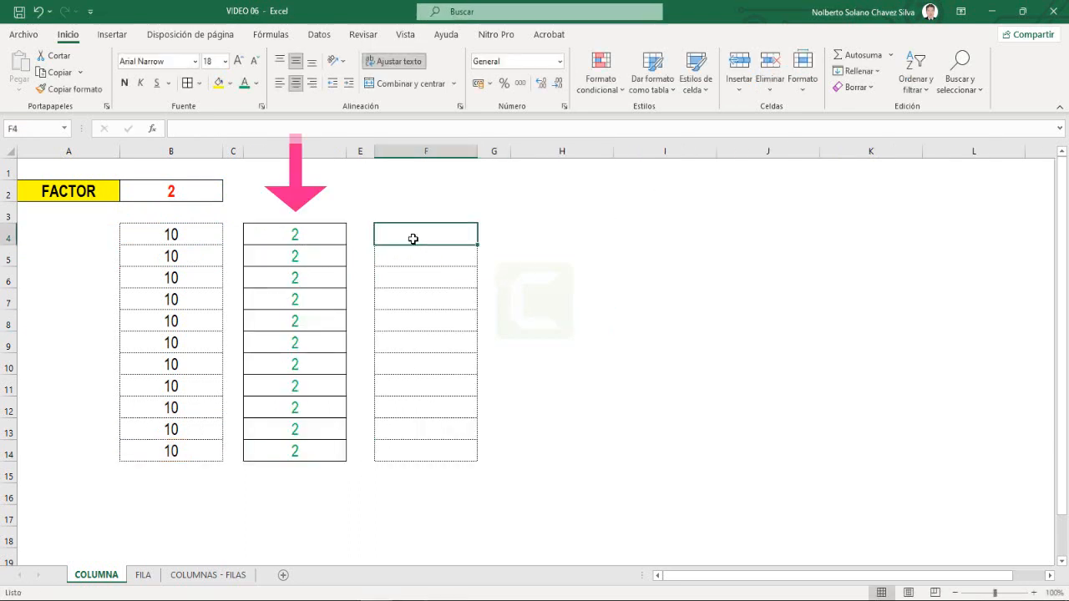
text(+)
click(198, 237)
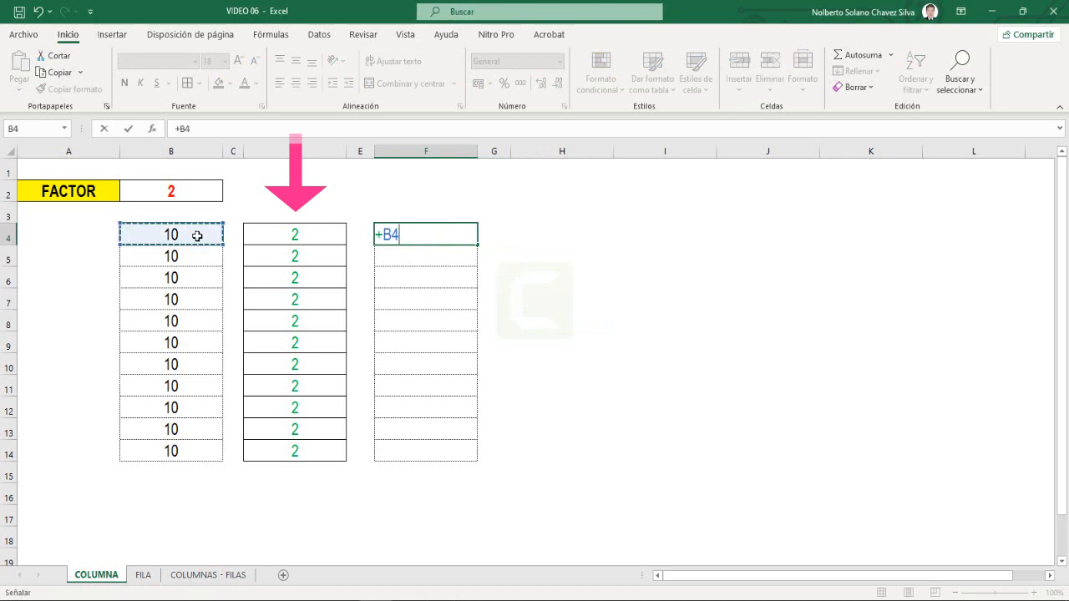
text(*)
click(283, 241)
key(Return)
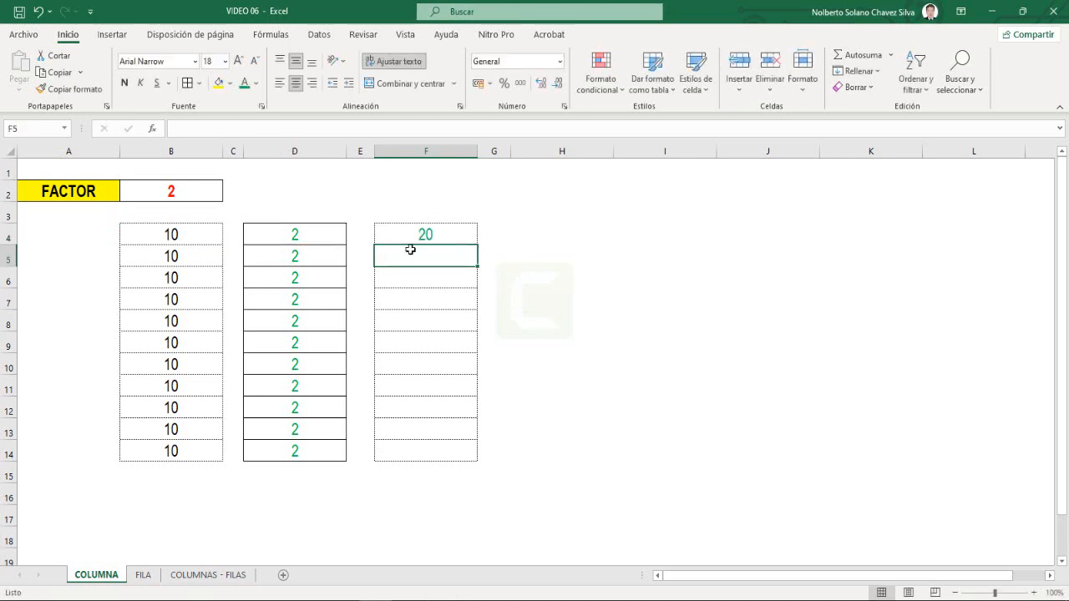
- Fill the F4 formula down to F14 and check the cell references in F14
click(412, 237)
drag(476, 244, 477, 459)
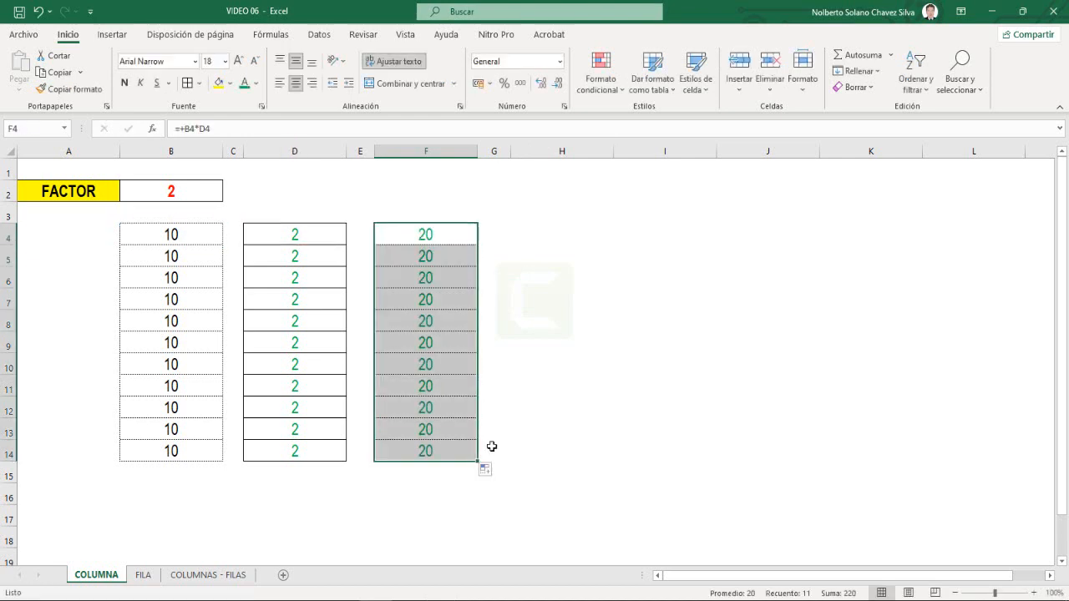
click(455, 448)
double_click(456, 450)
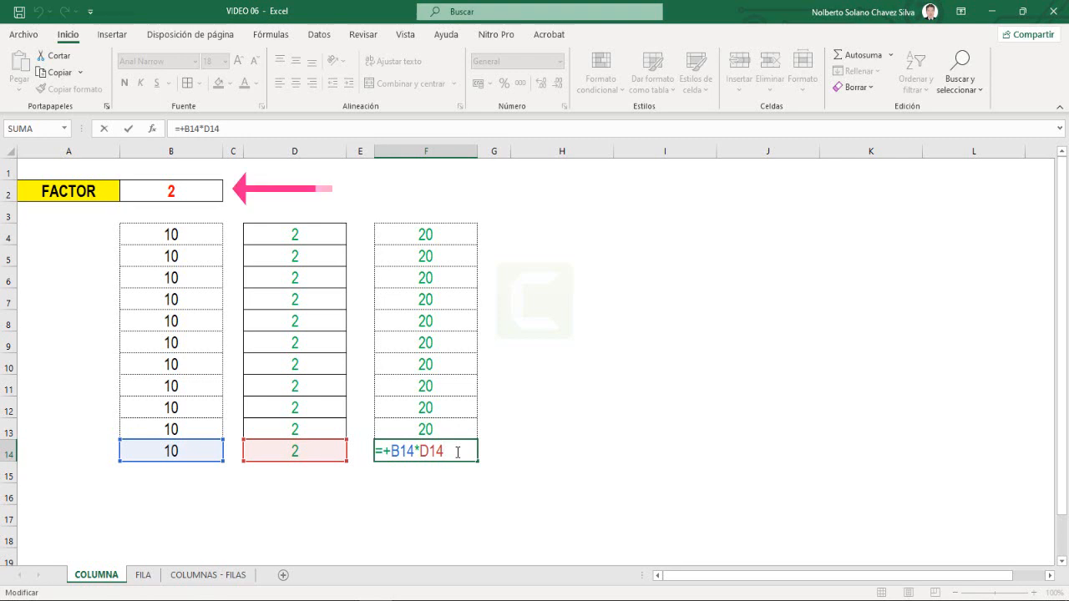
key(Escape)
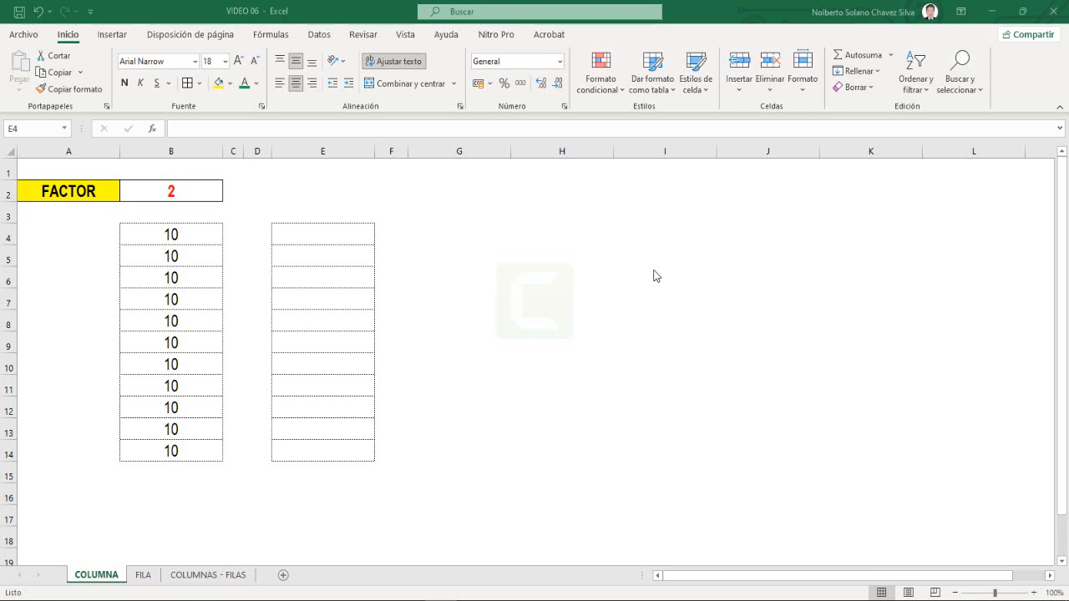
click(359, 235)
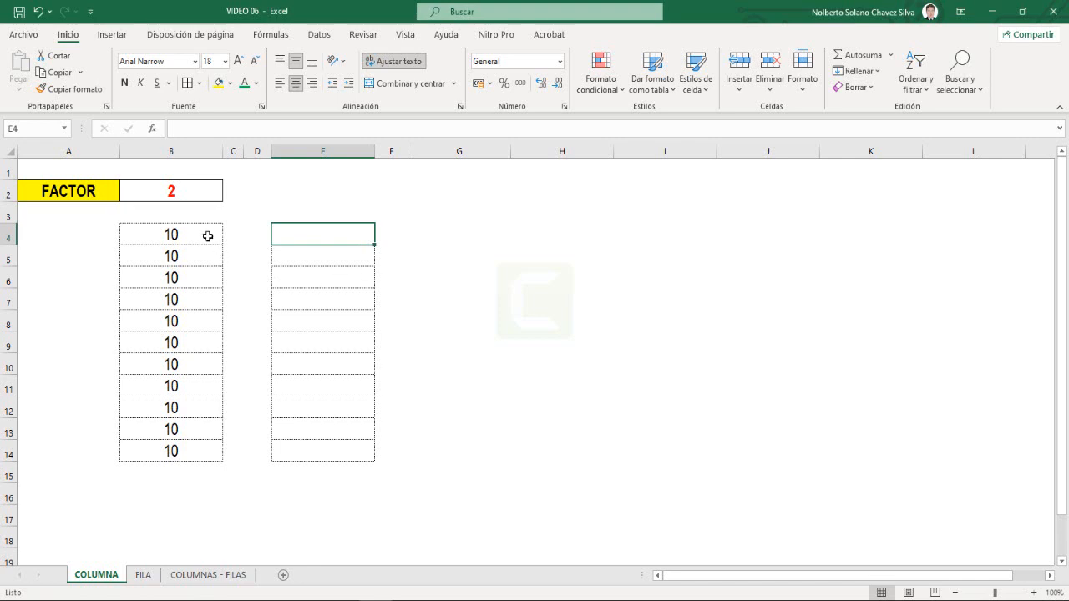
click(183, 192)
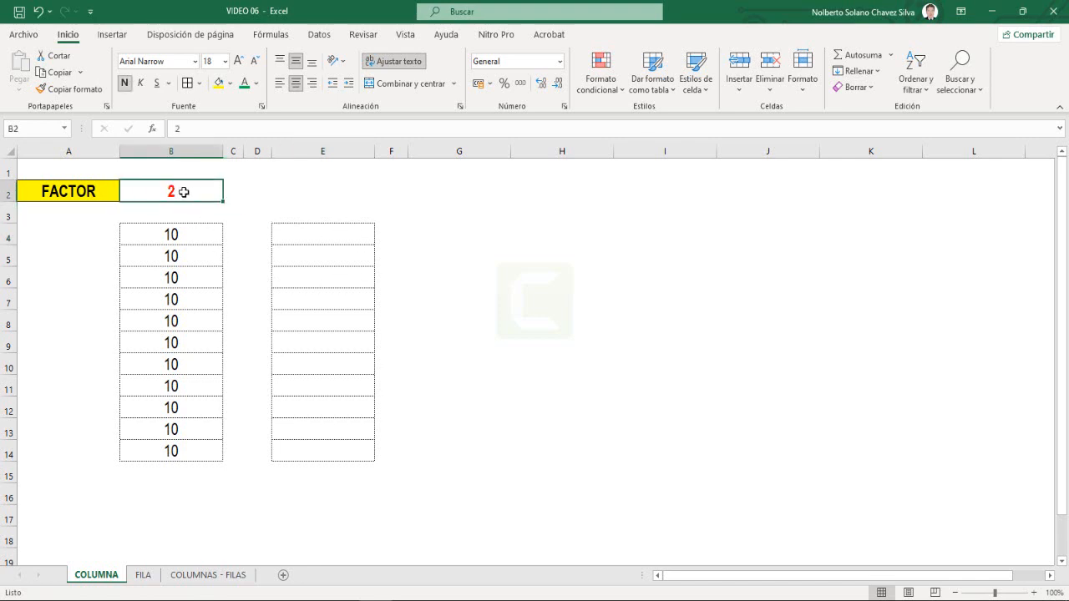
click(175, 233)
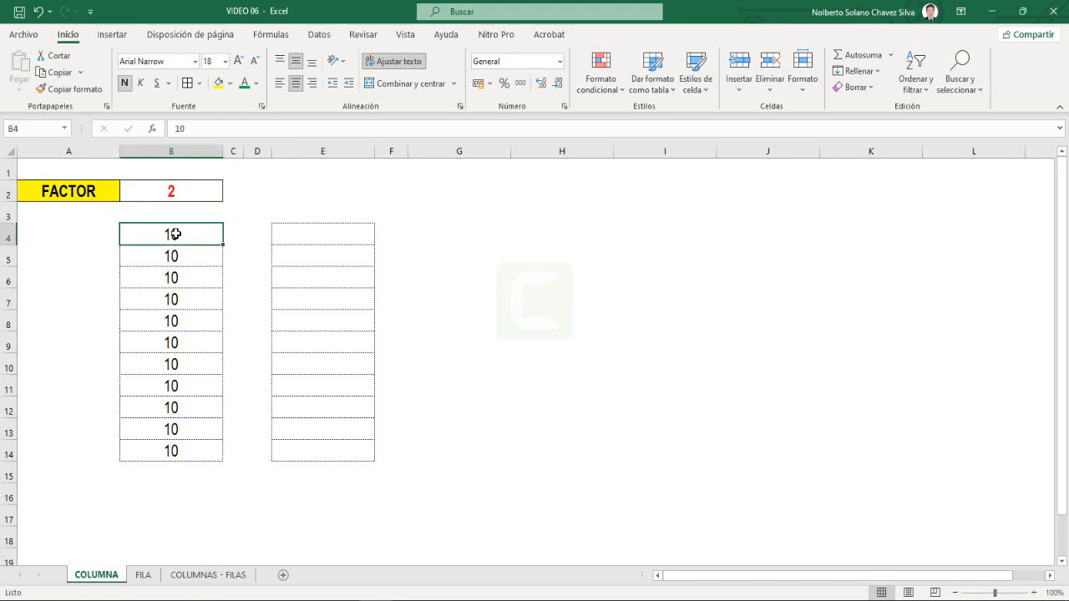
drag(175, 234, 187, 449)
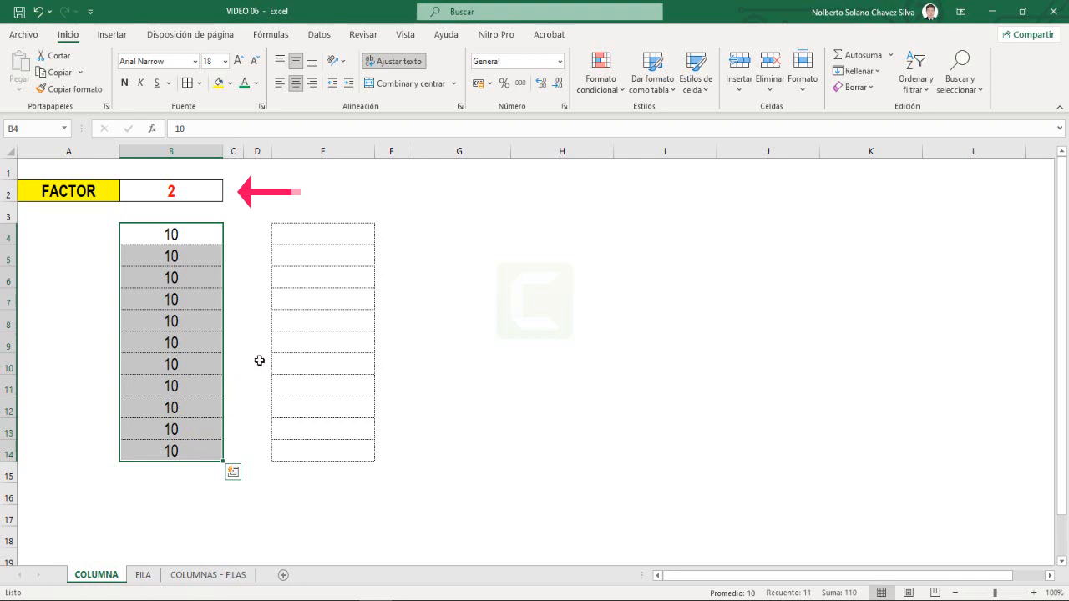
- Enter the formula +B2*B4 in cell E4 to multiply the factor by the first column value
click(293, 239)
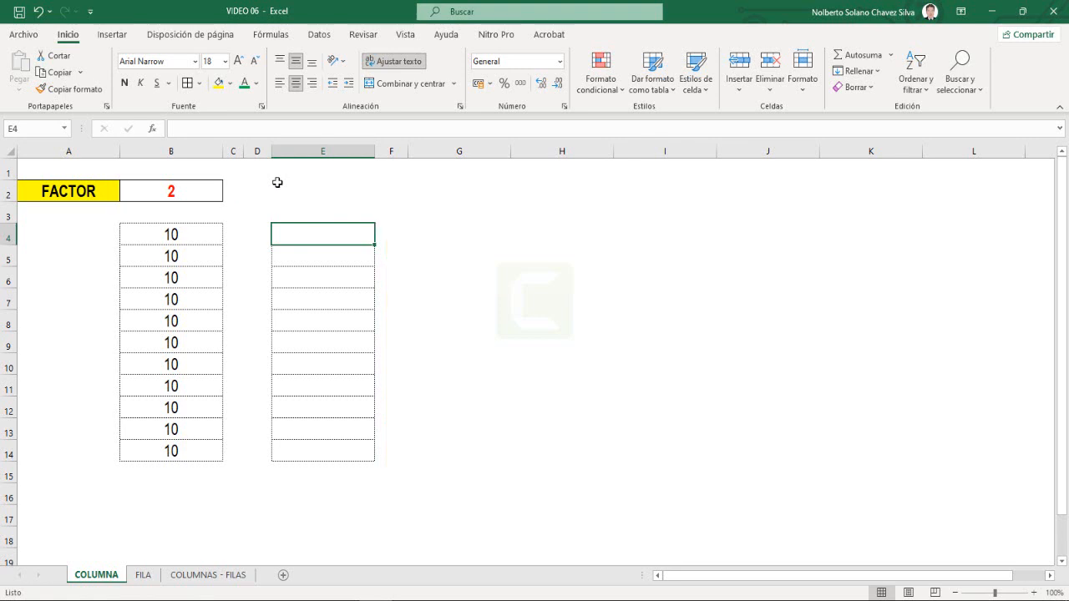
text(+)
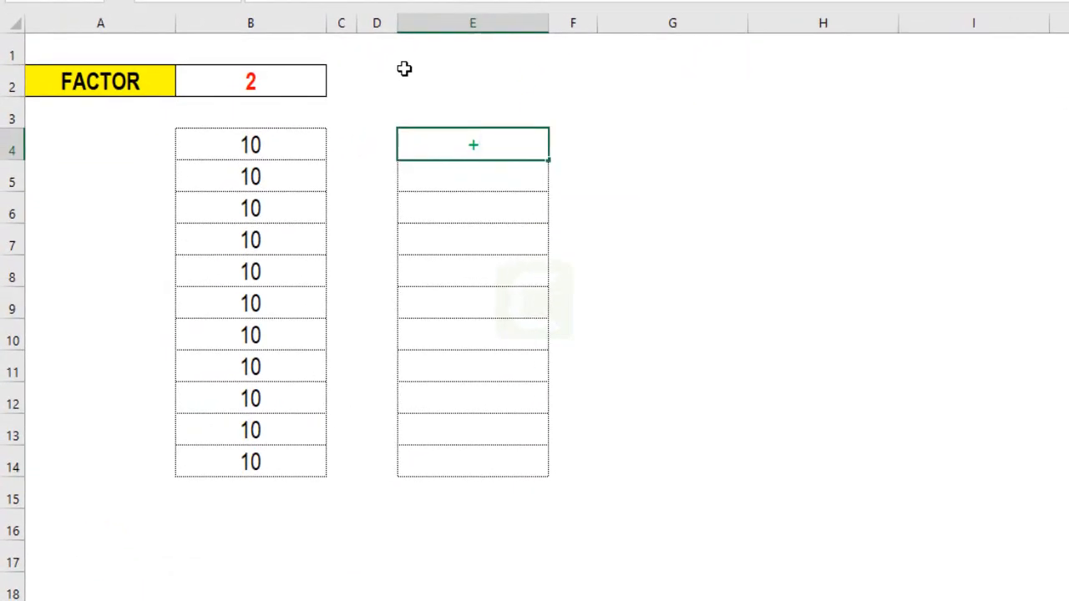
click(304, 82)
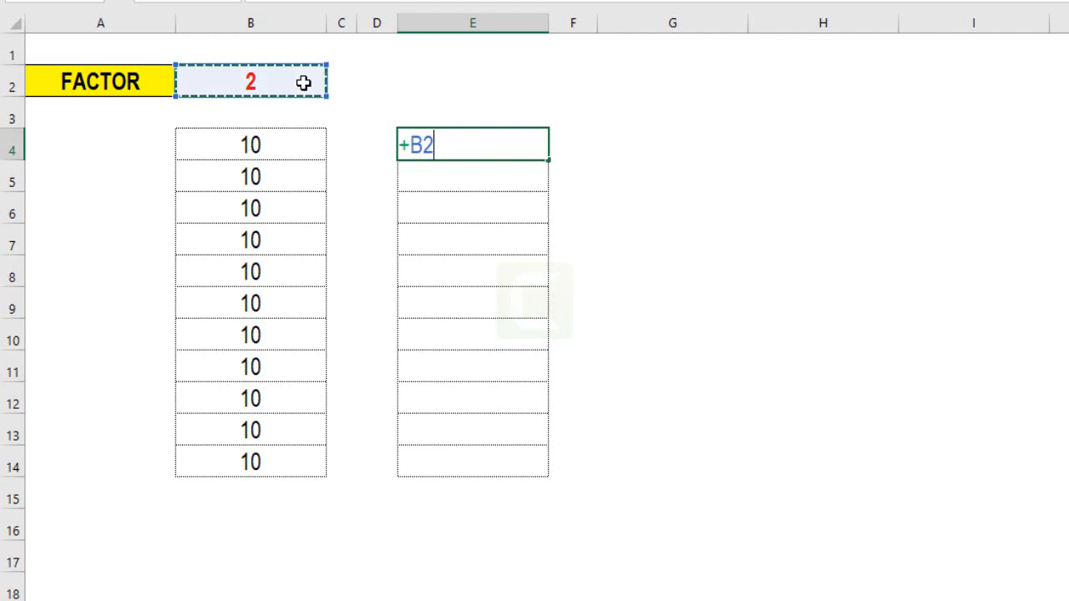
text(*)
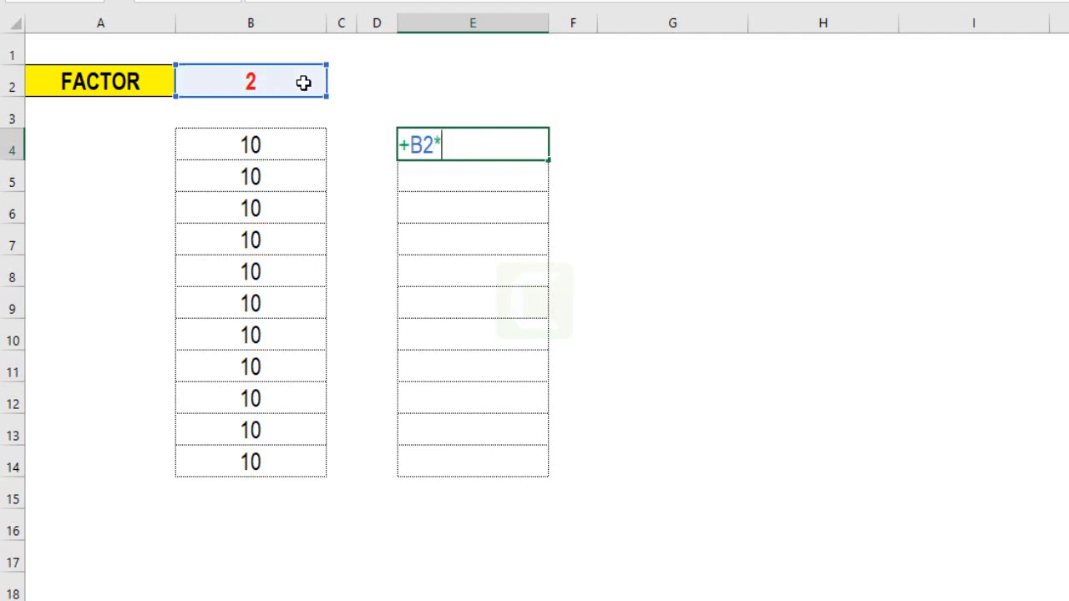
click(289, 139)
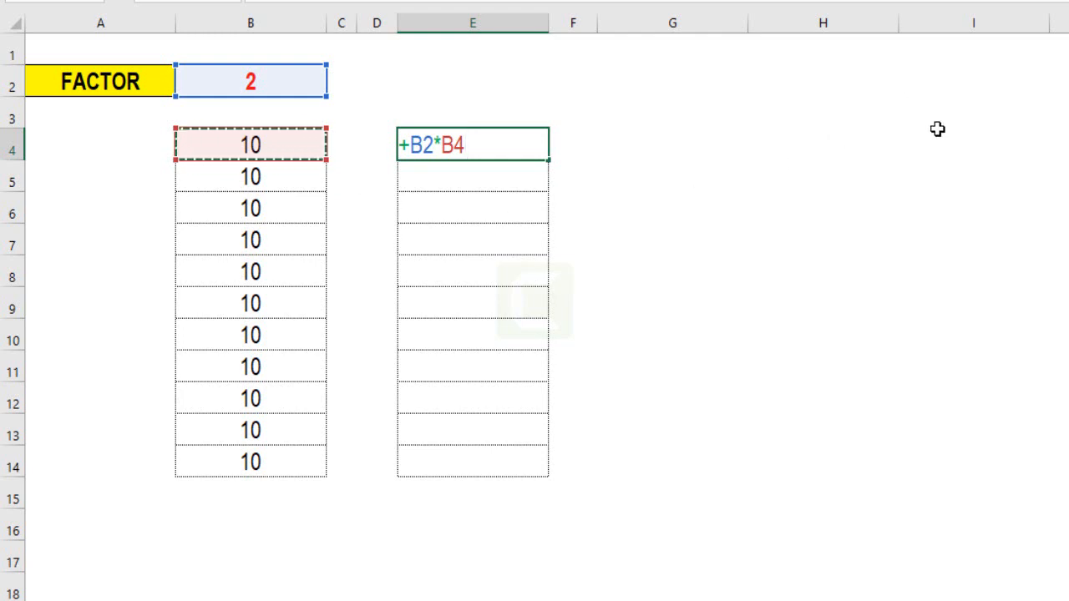
key(Return)
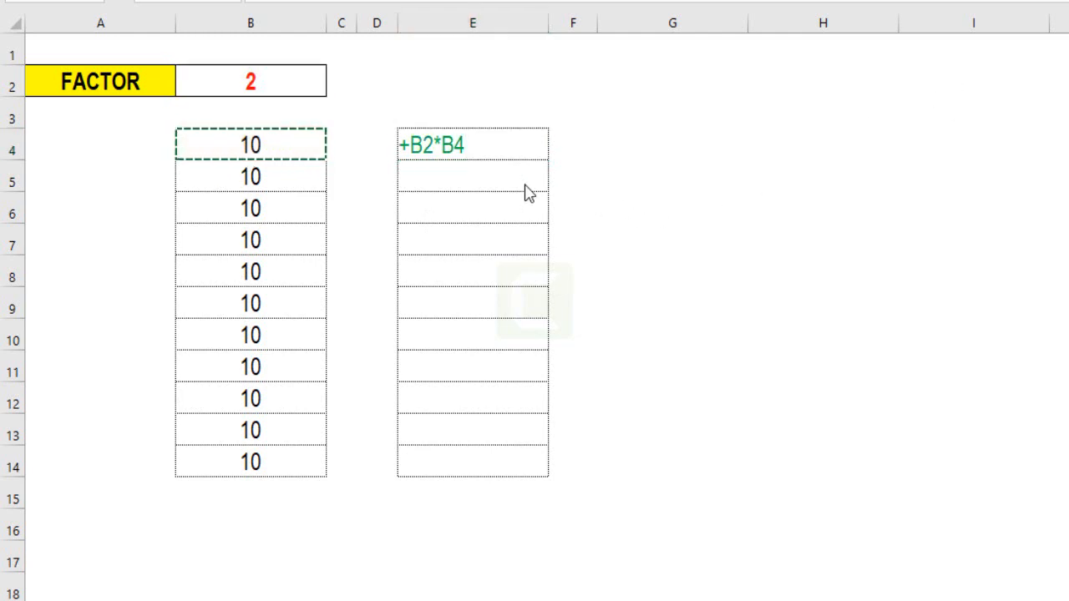
- Lock the row of the factor reference in E4 so the formula becomes +B$2*B4
double_click(483, 143)
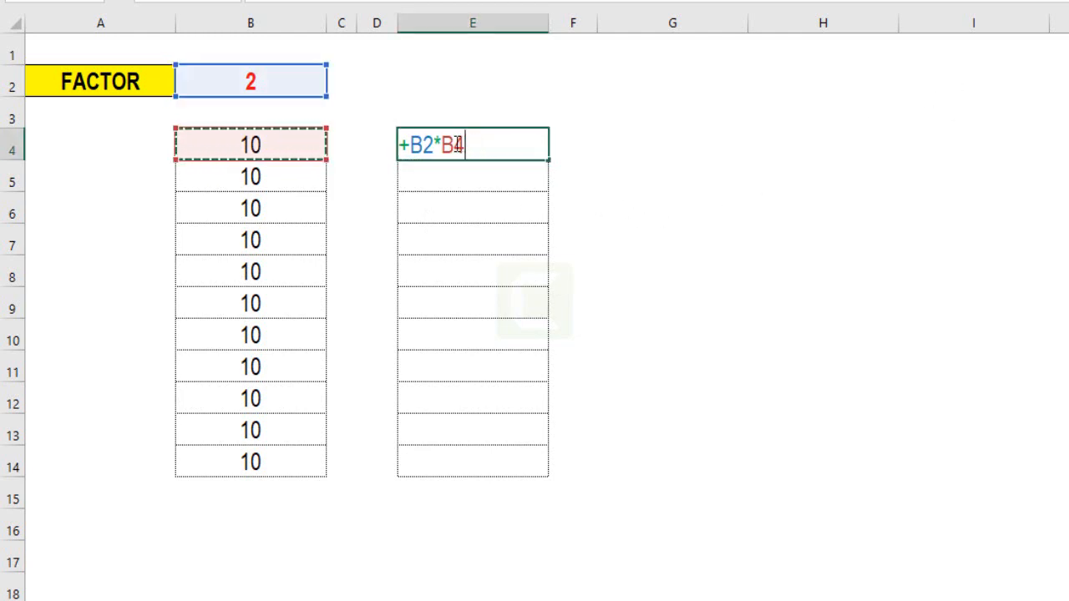
click(423, 144)
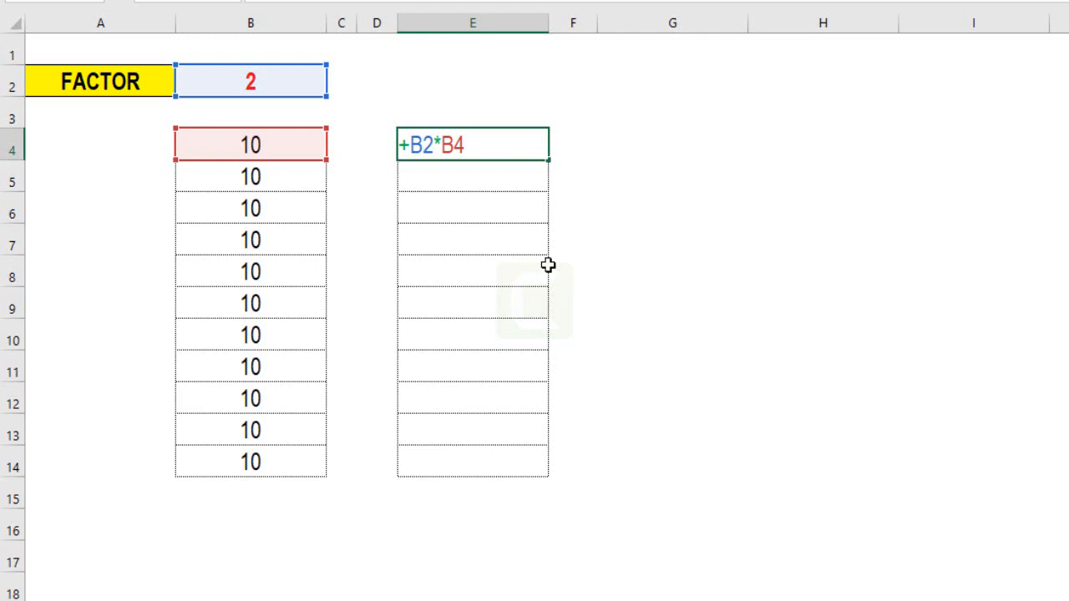
key(F4)
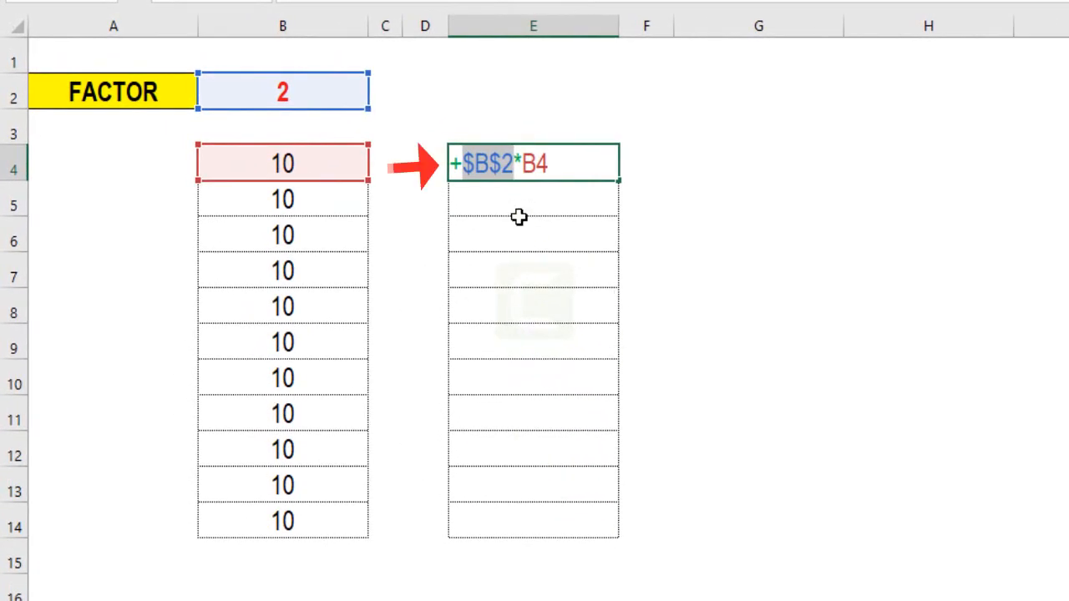
key(F4)
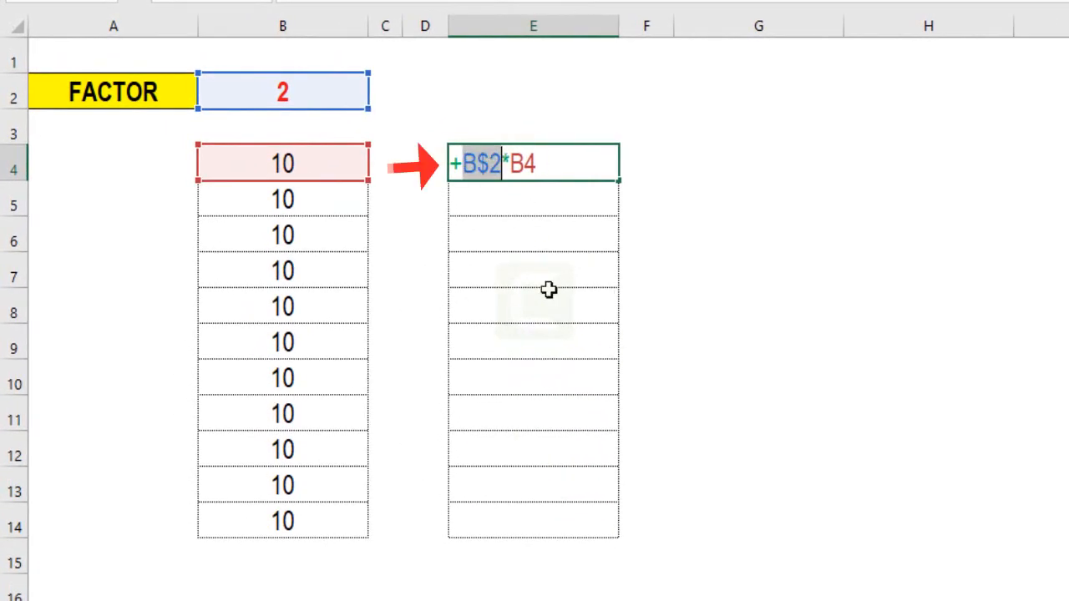
click(490, 167)
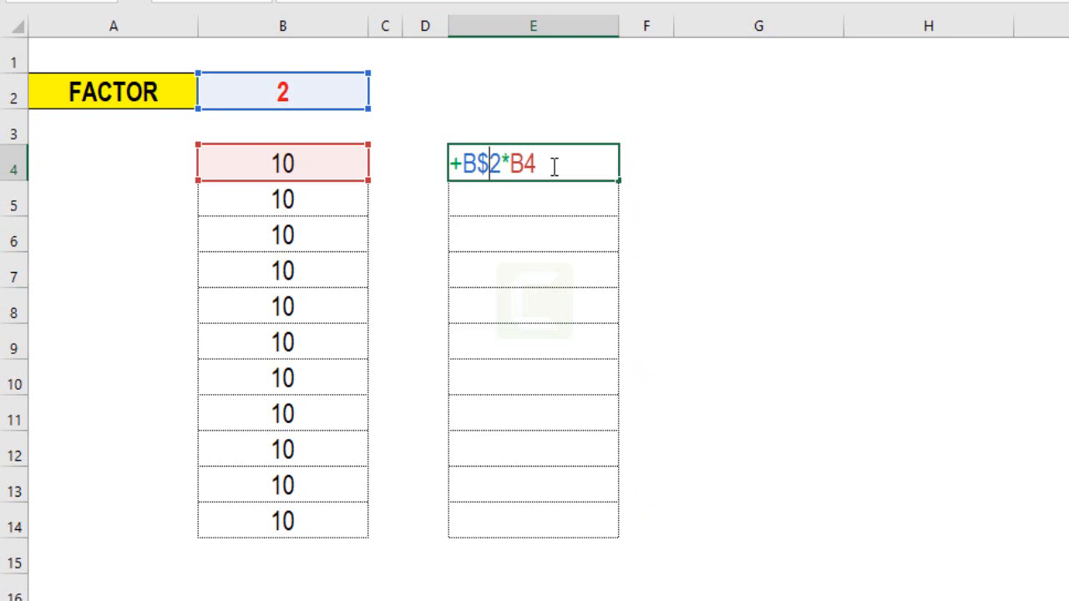
key(Return)
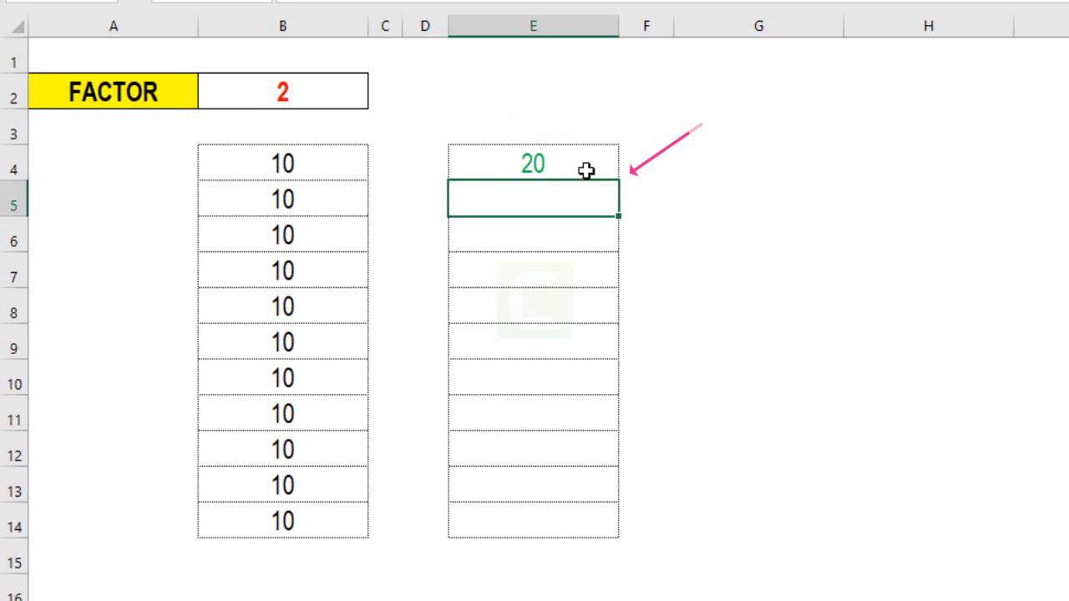
- Fill the E4 formula down through E14 and check the formula in E14
click(586, 170)
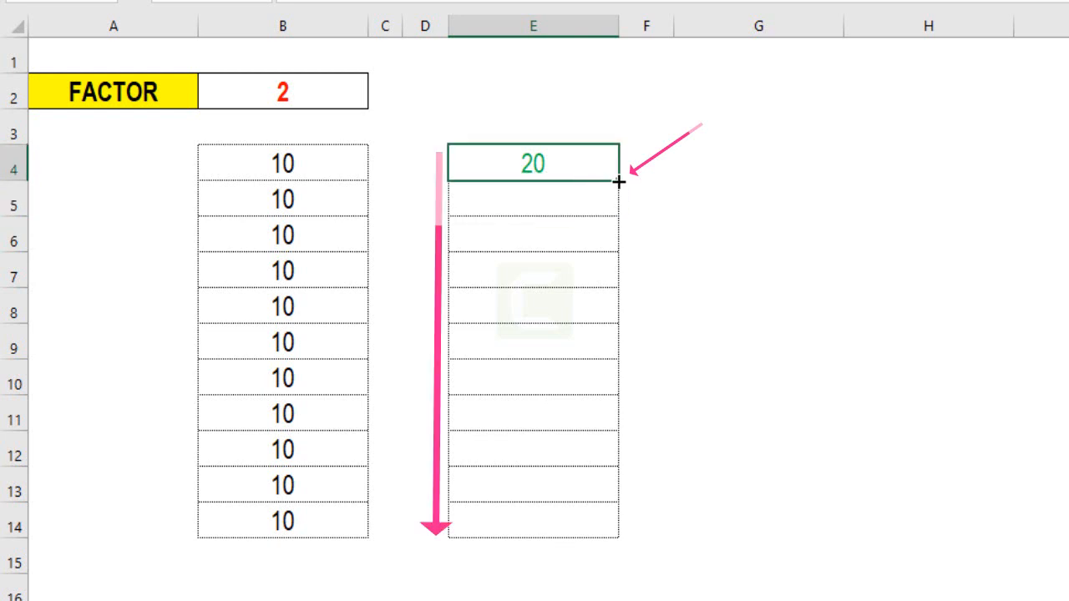
drag(618, 180, 613, 531)
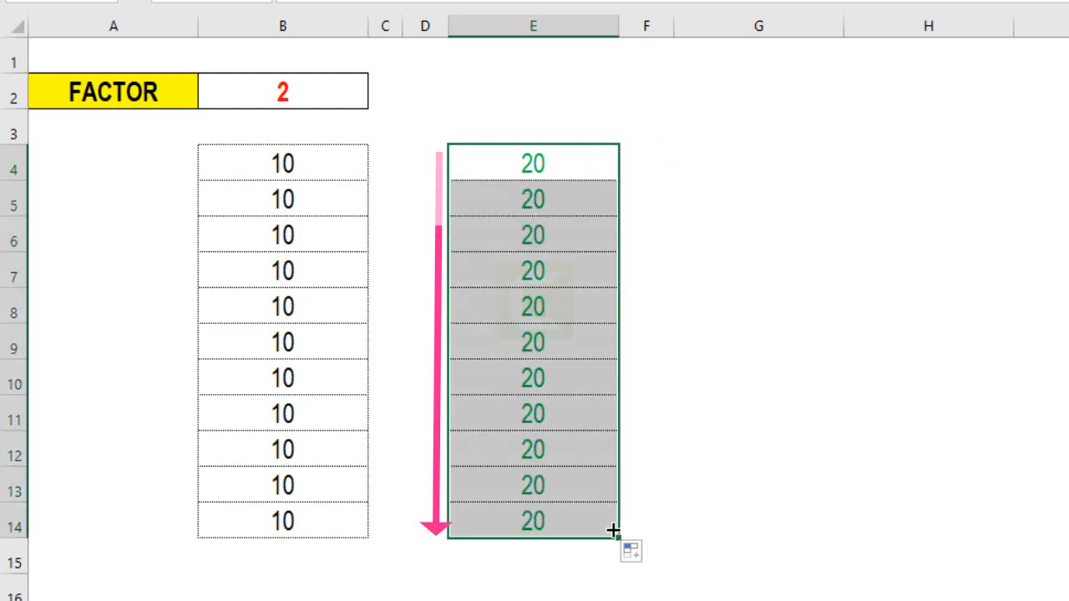
double_click(608, 528)
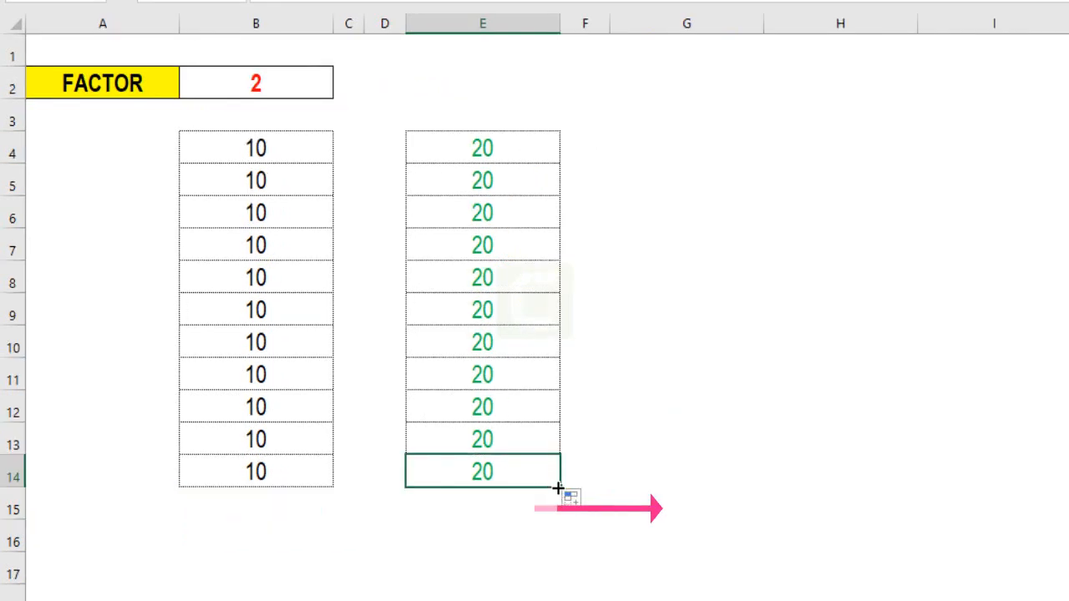
- Copy the E14 formula one column across into F14 and examine its cell references
drag(559, 487, 620, 489)
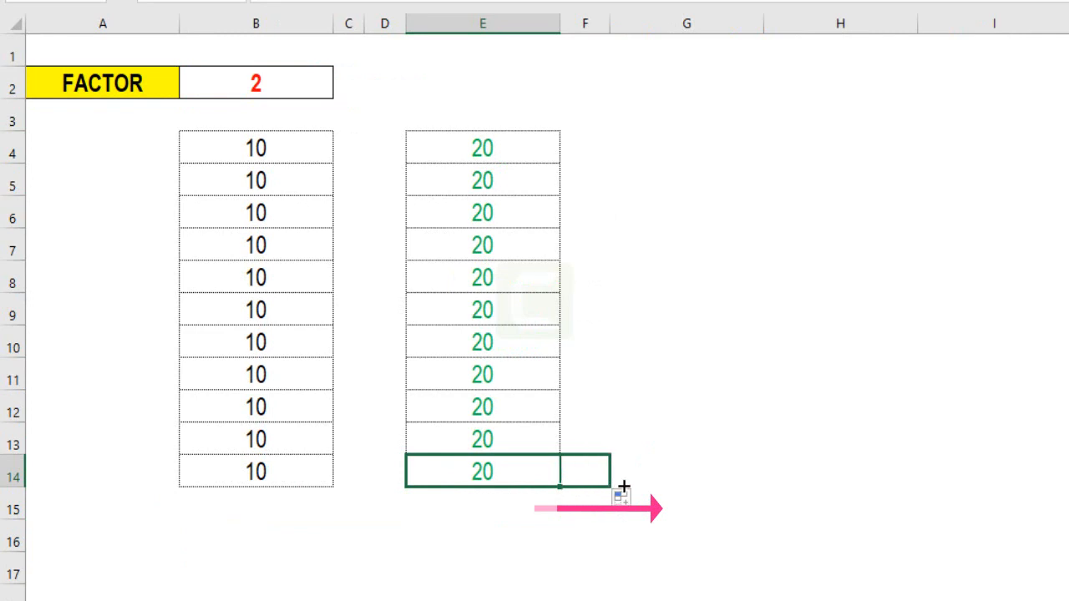
double_click(654, 471)
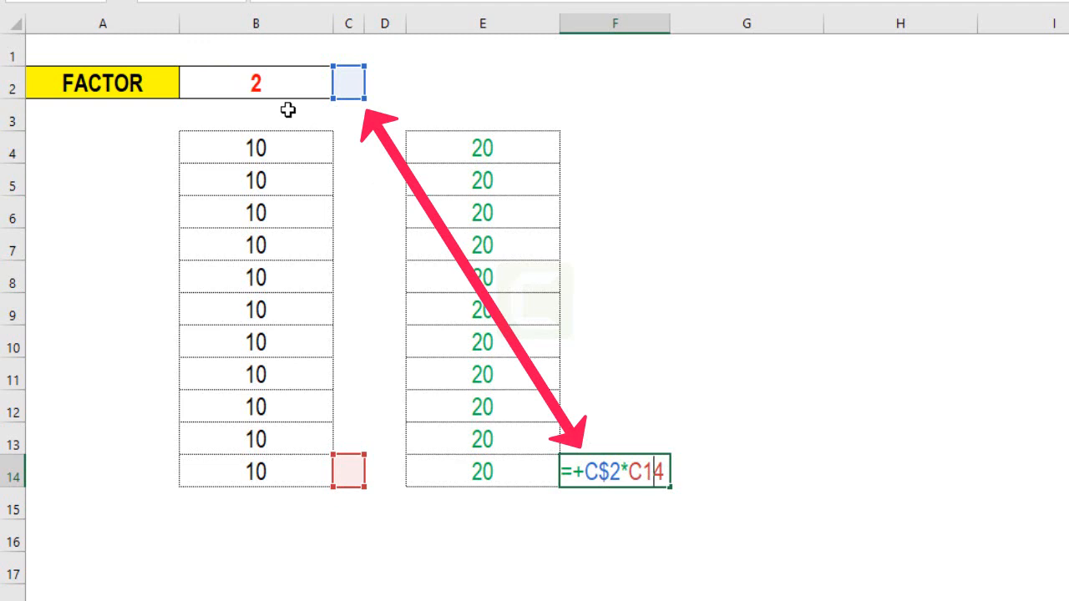
key(Left)
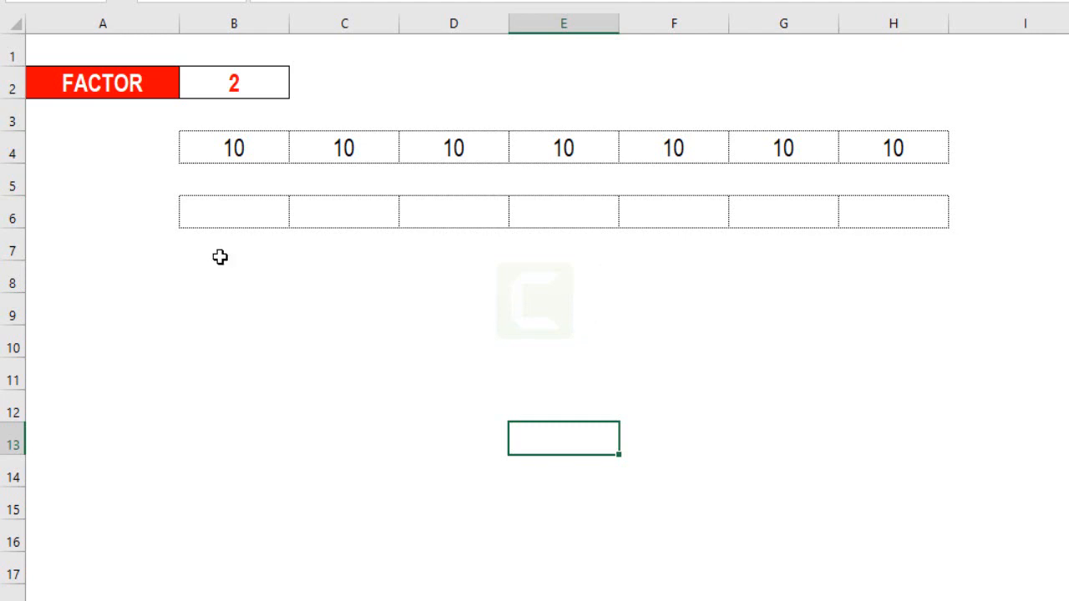
- Enter the formula +B2*B4 in cell B6 to multiply the factor by the first value of the row
click(224, 217)
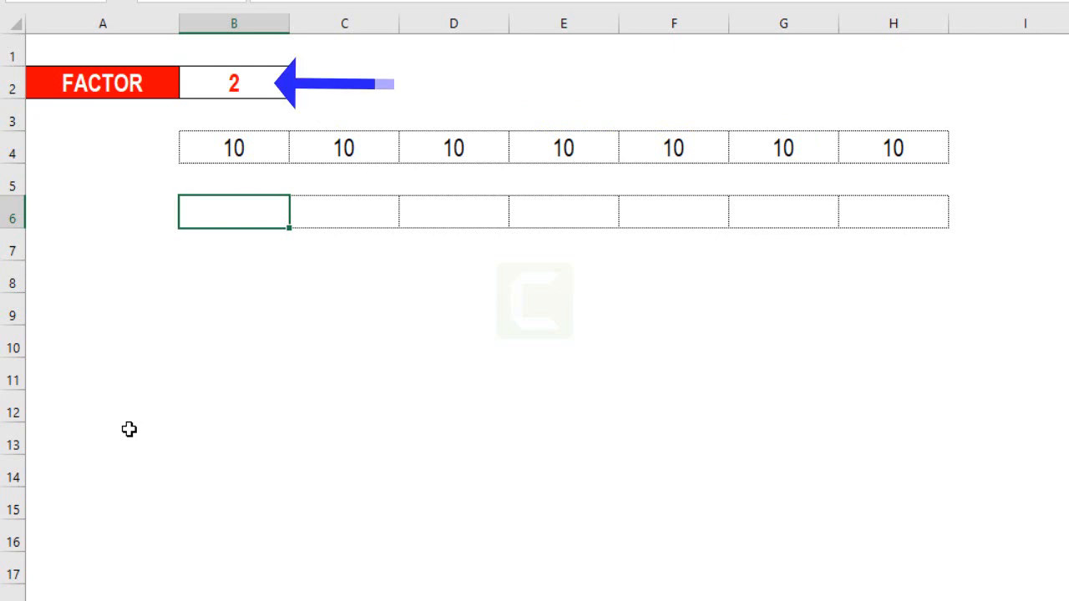
text(+)
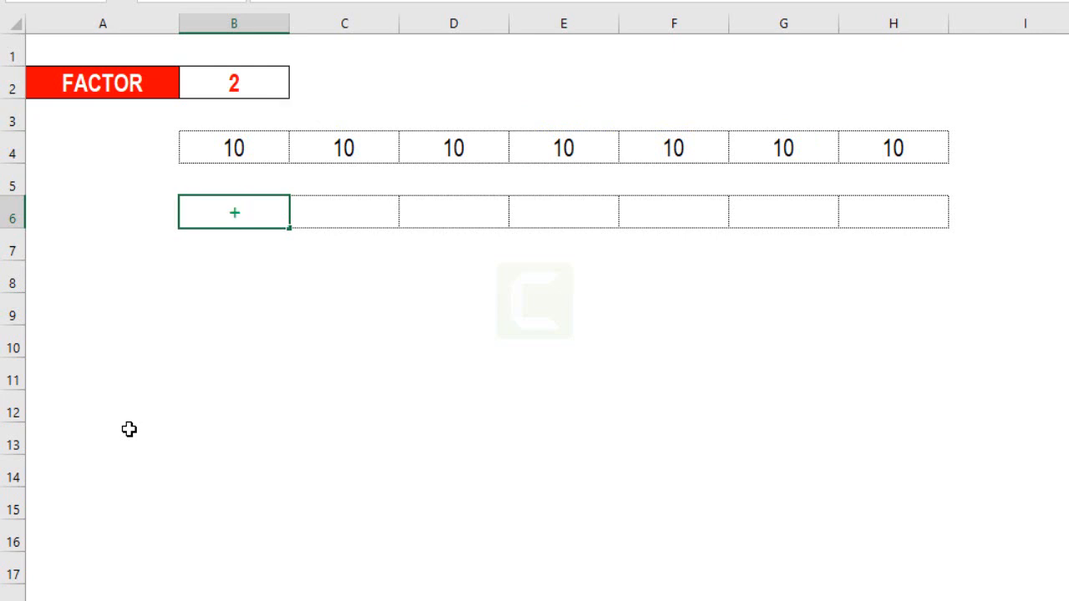
click(208, 74)
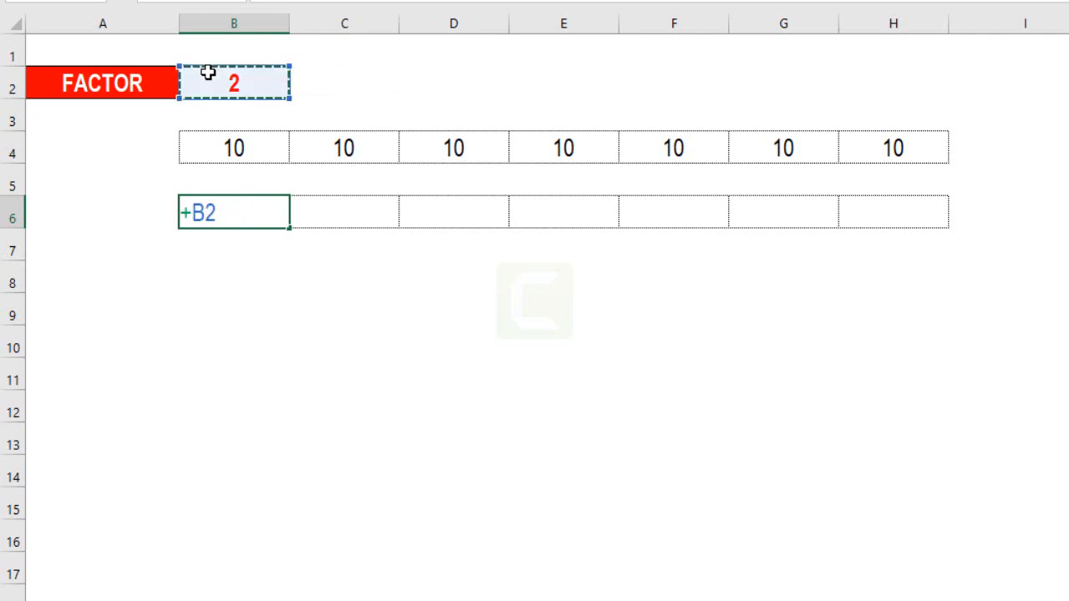
text(*)
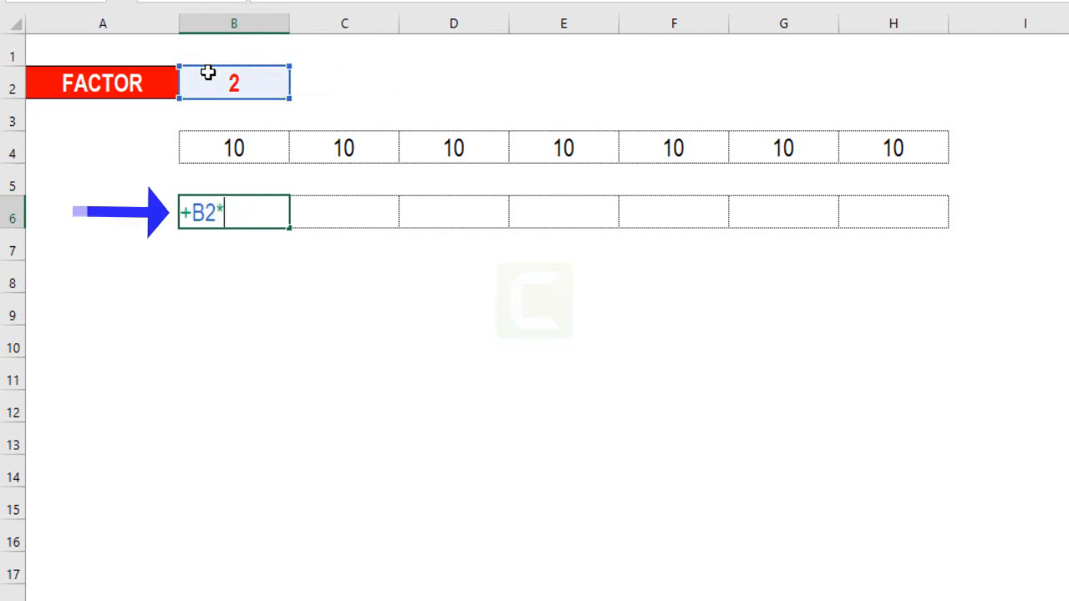
click(240, 146)
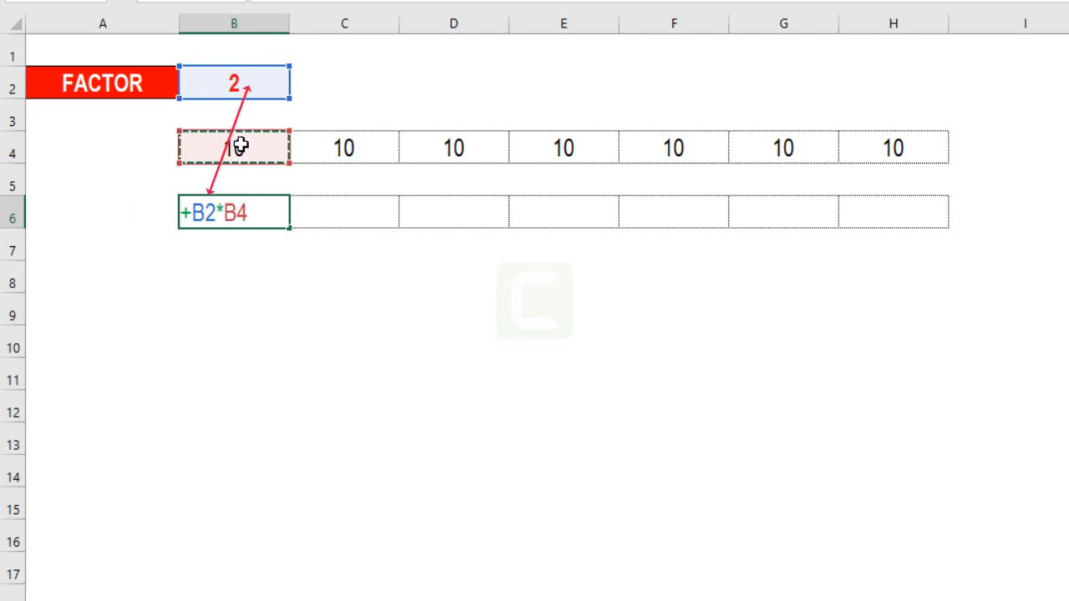
- Lock the column of the factor reference in B6 so the formula becomes +$B2*B4
click(206, 212)
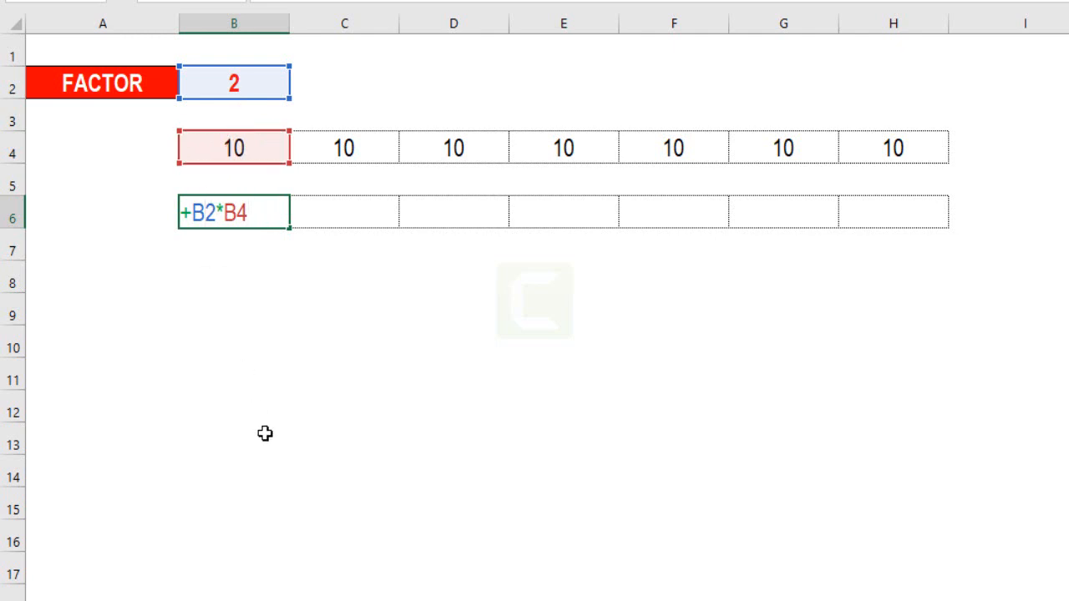
key(F4)
key(F4)
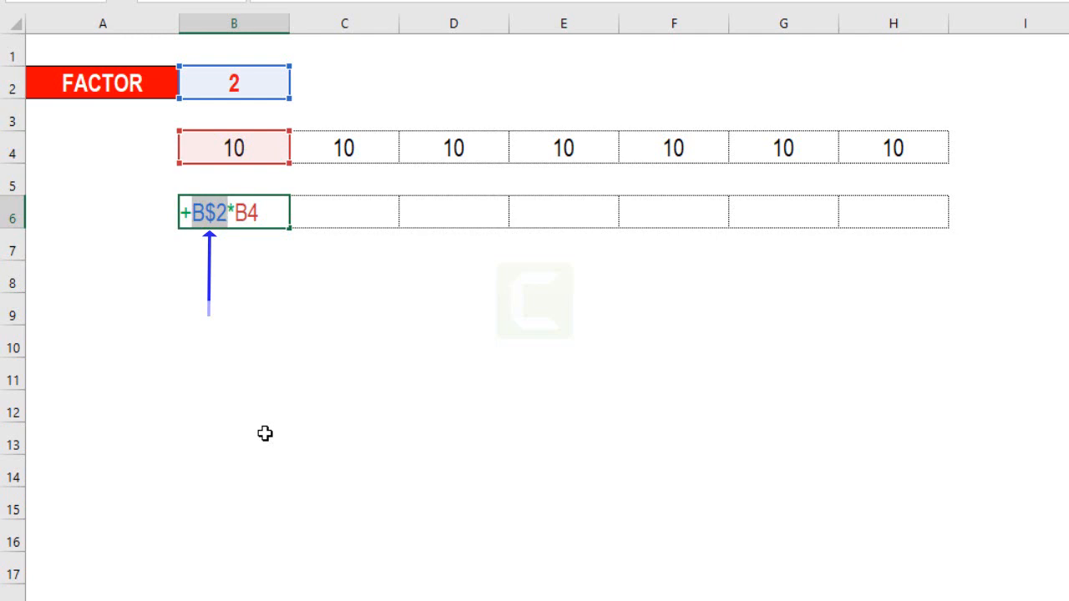
key(F4)
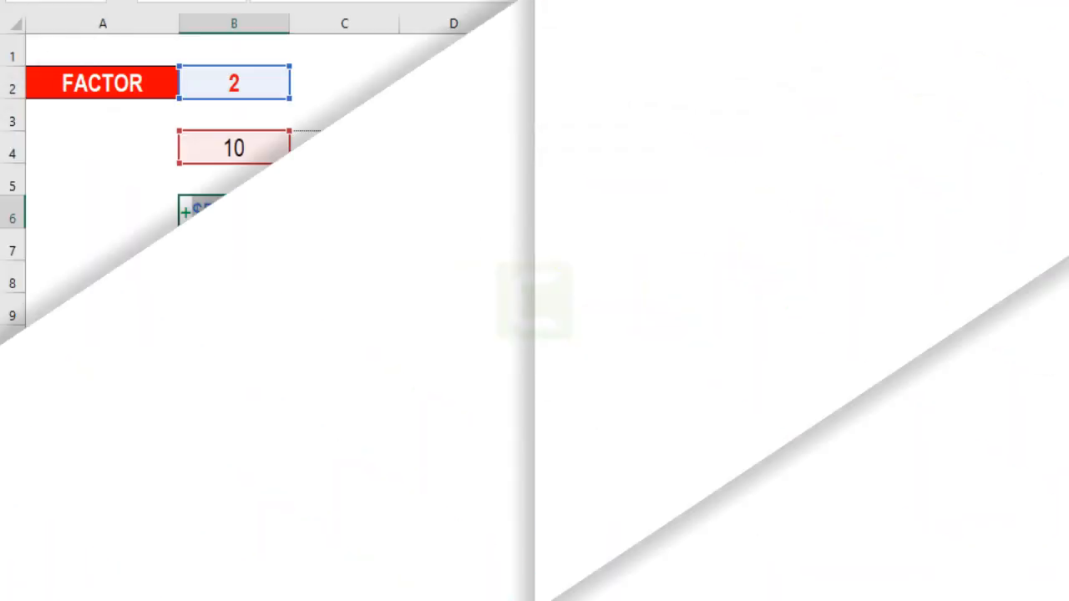
key(Return)
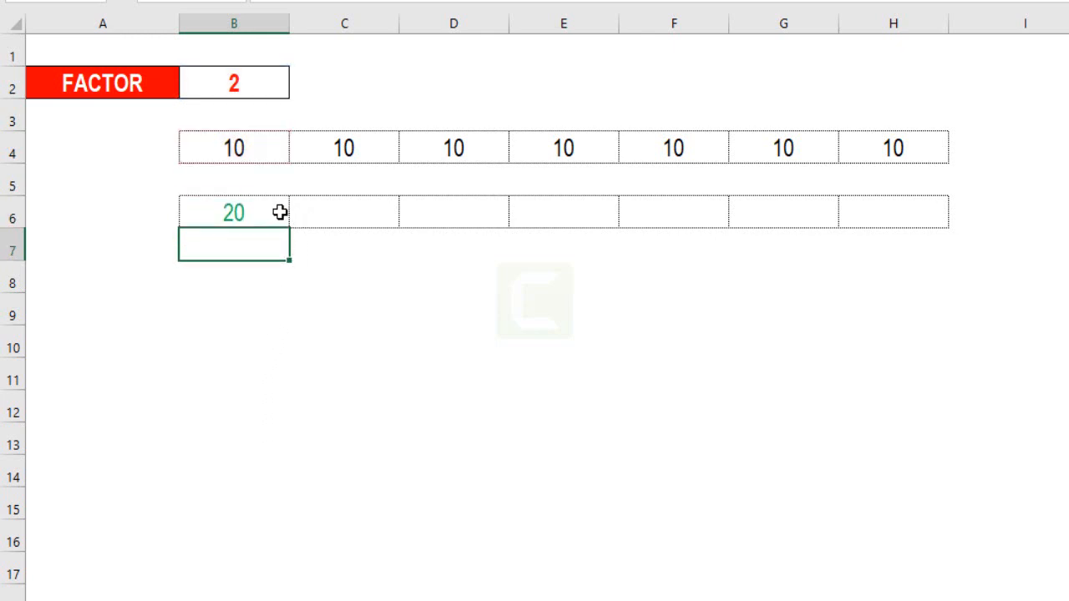
- Fill the B6 formula across the row through H6 and check the formula in H6
mouse_move(281, 212)
mouse_down()
mouse_move(326, 229)
mouse_move(601, 214)
mouse_move(899, 217)
mouse_up()
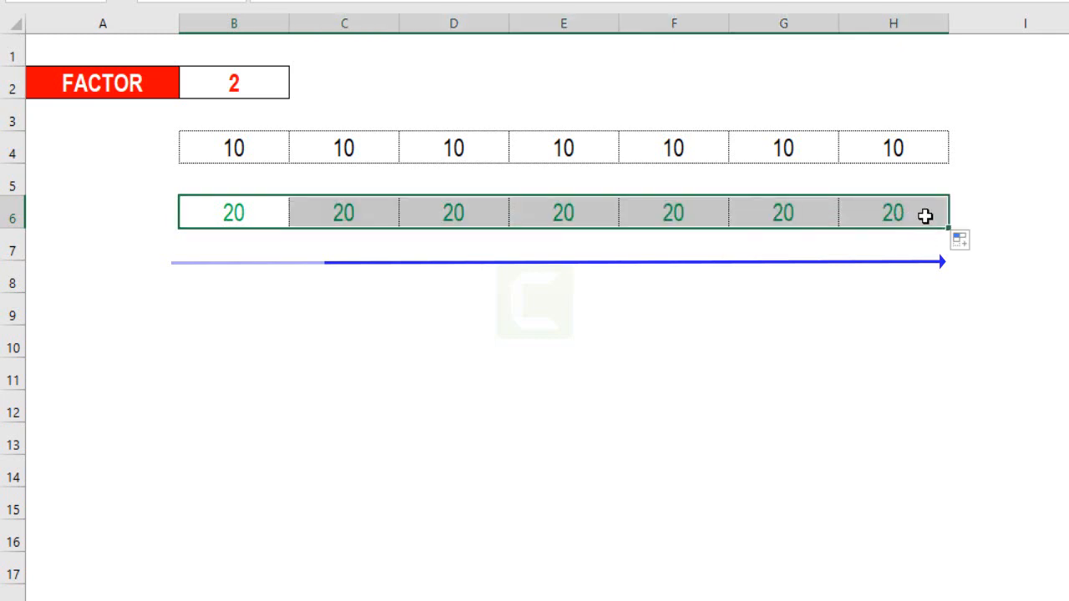
click(926, 214)
double_click(920, 213)
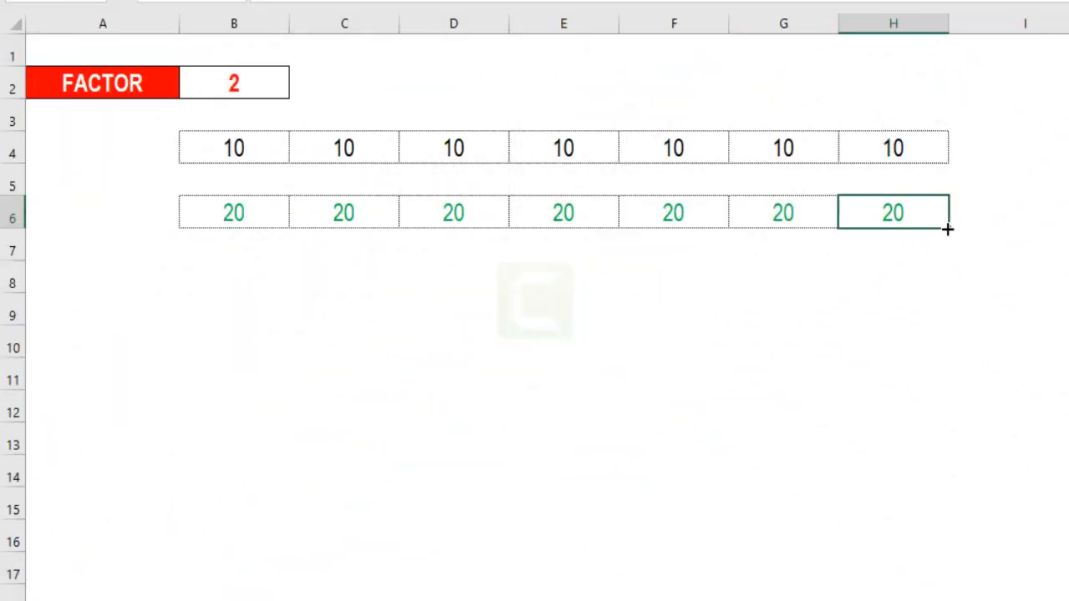
- Copy the H6 formula one row down into H7 and examine its cell references
drag(948, 228, 946, 252)
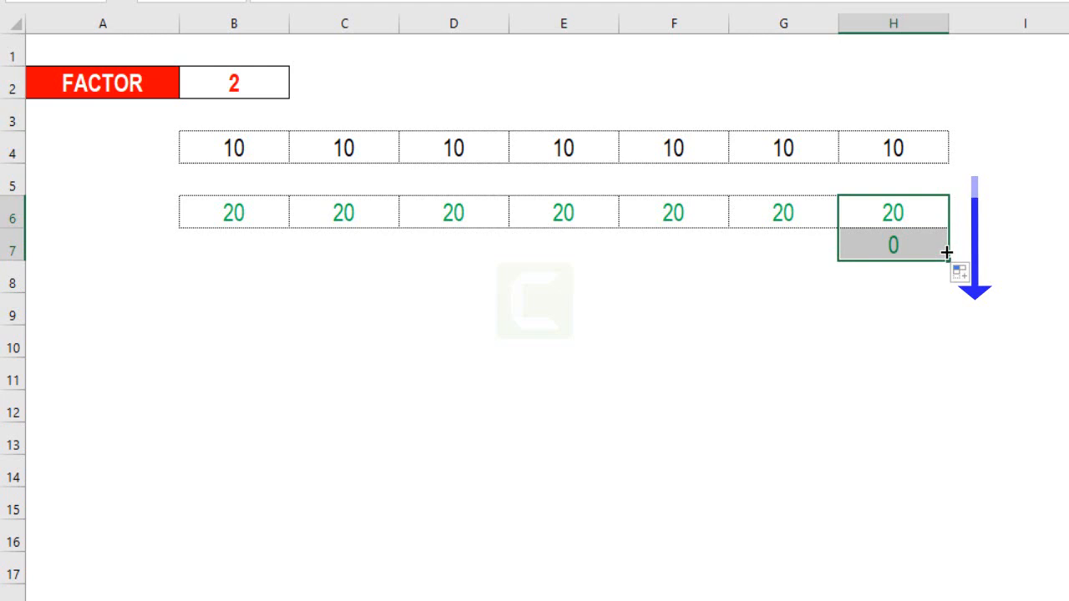
click(940, 252)
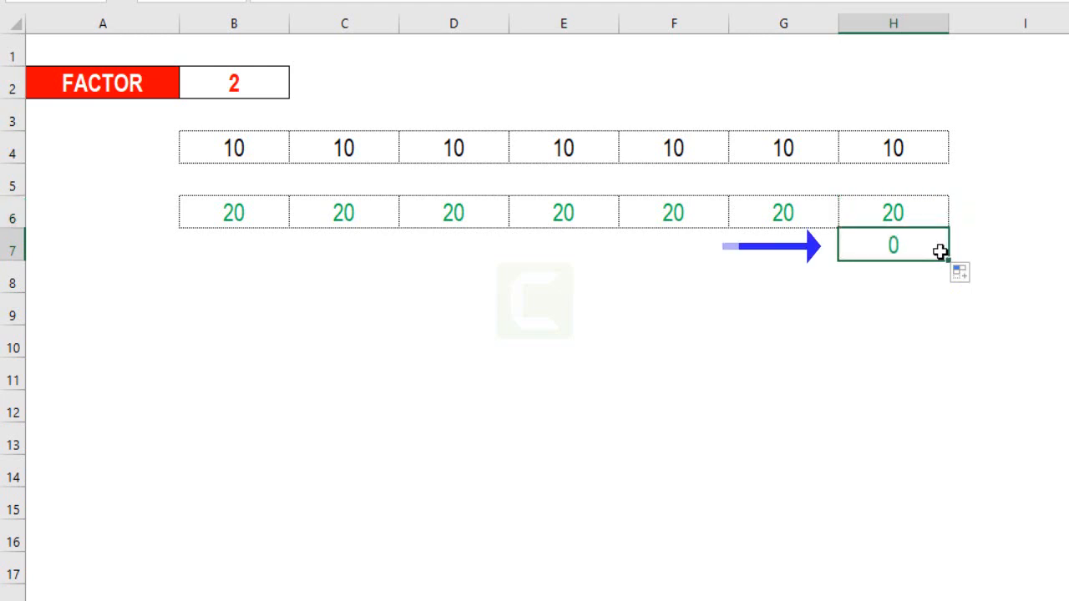
double_click(926, 248)
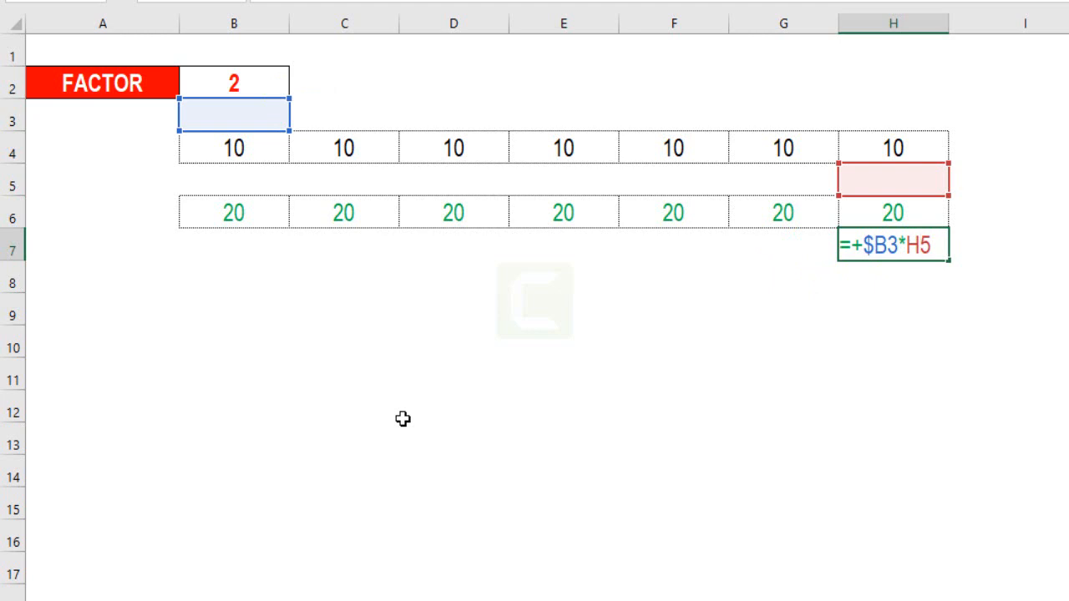
click(639, 414)
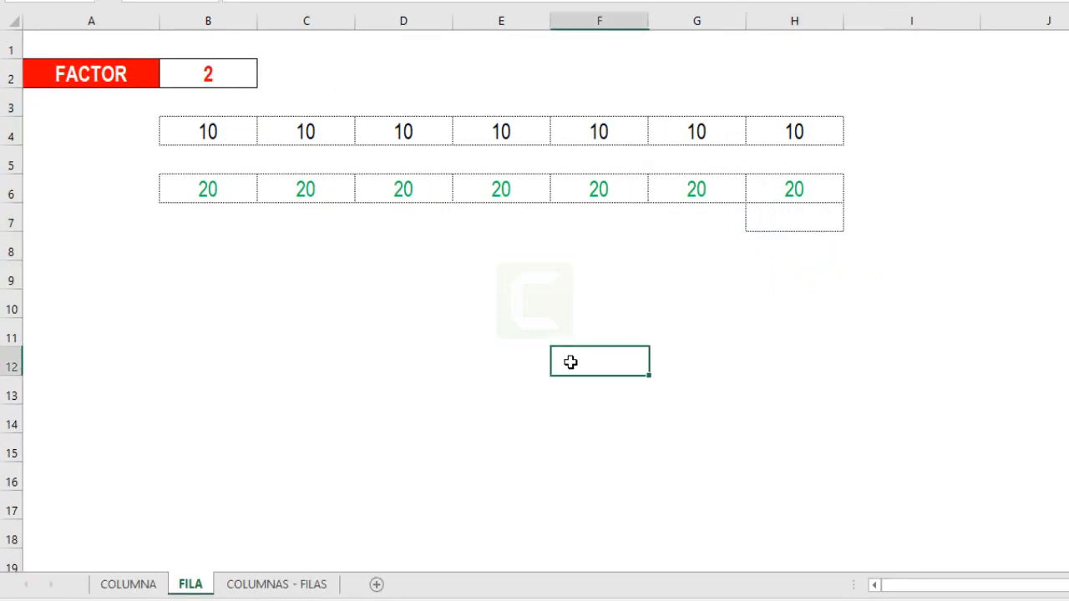
- Fill from the blank cell I7 back over H7 to remove the leftover cell border
click(865, 225)
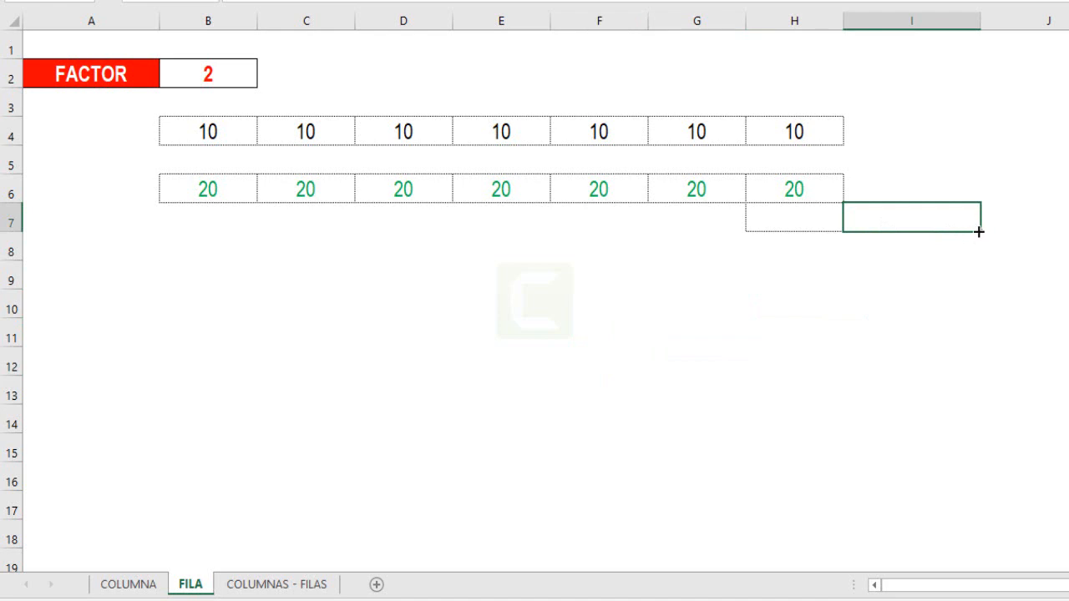
drag(979, 232, 692, 253)
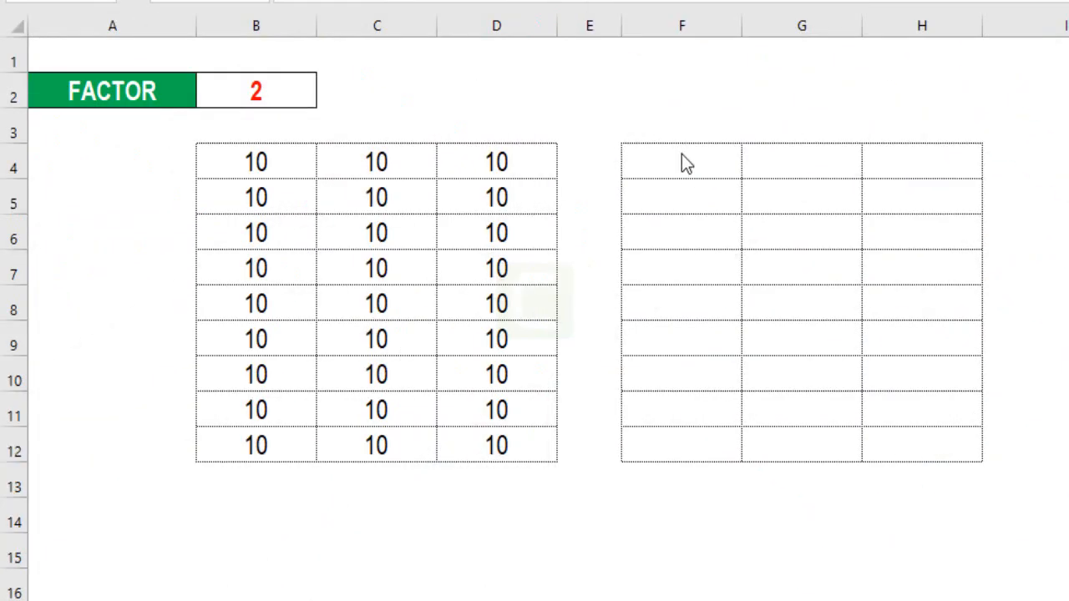
- On the COLUMNAS - FILAS sheet, enter the formula +$B$2*B4 in F4 with a fully absolute factor reference
click(681, 156)
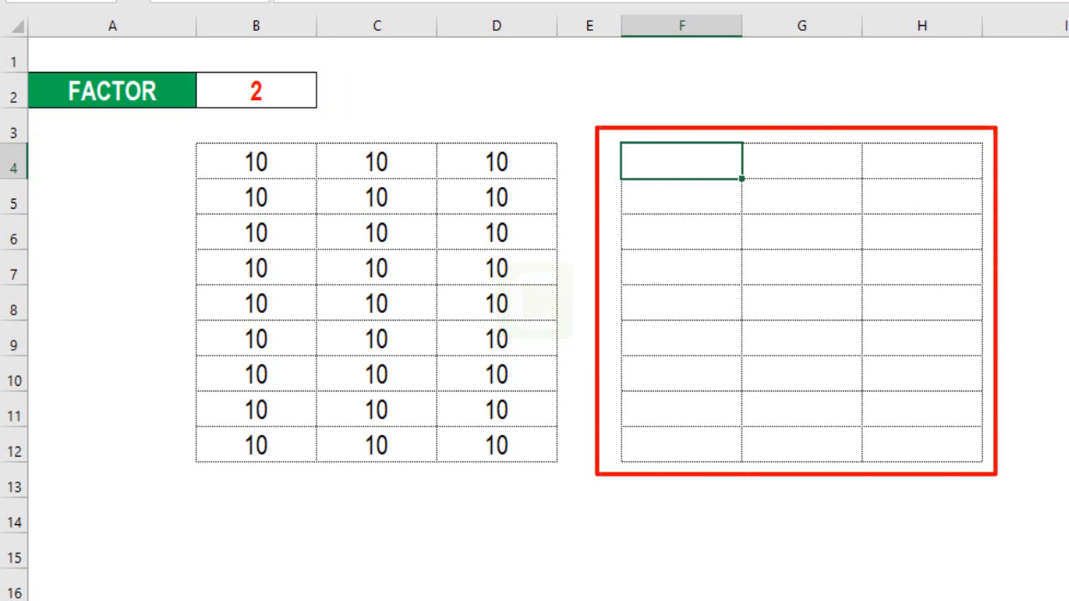
text(+)
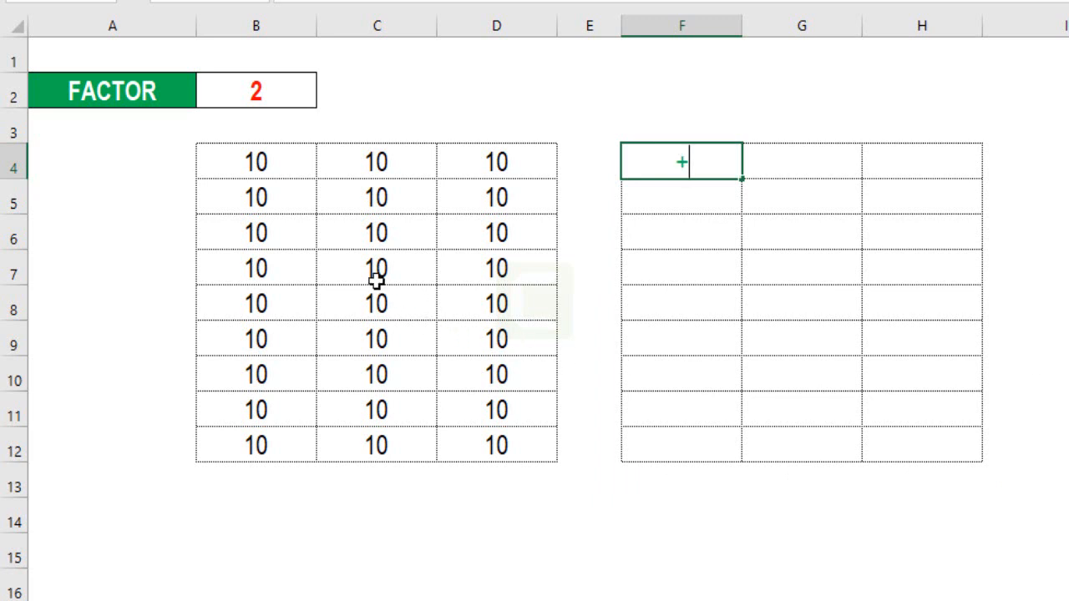
click(290, 97)
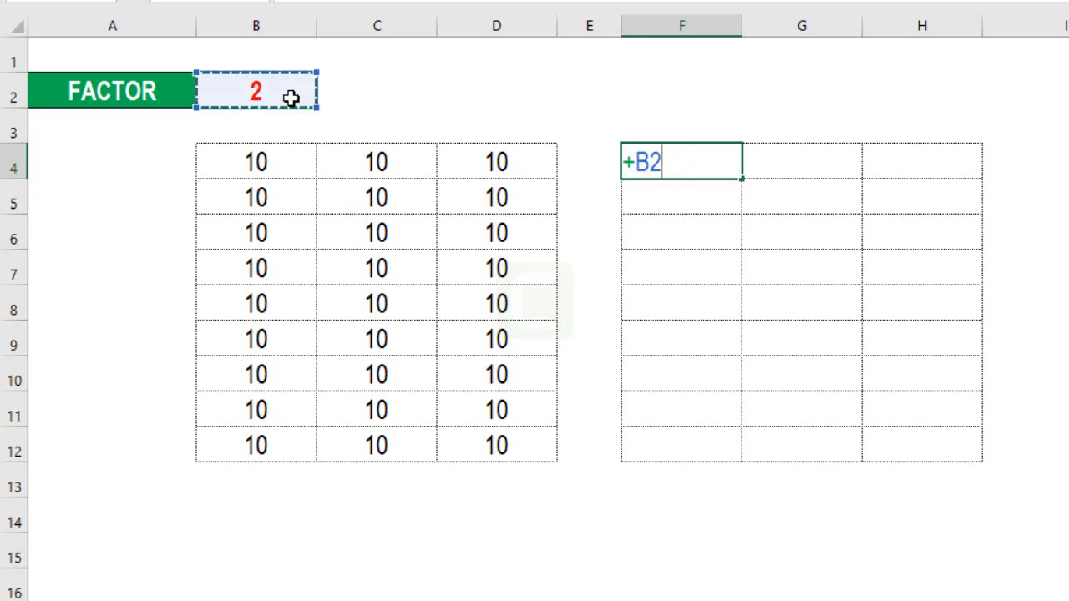
text(*)
click(282, 160)
key(F4)
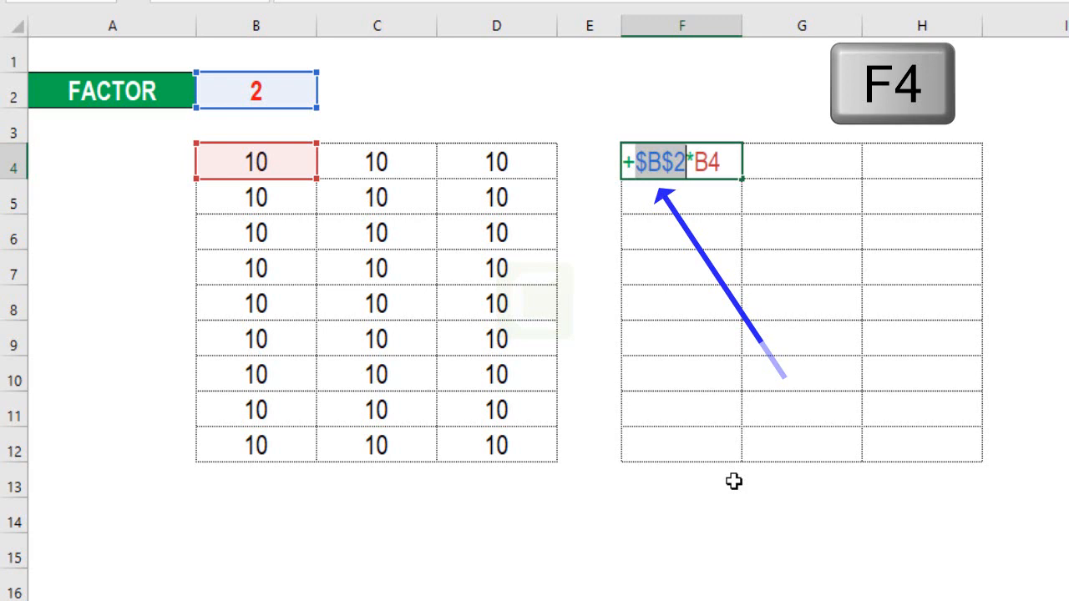
click(665, 162)
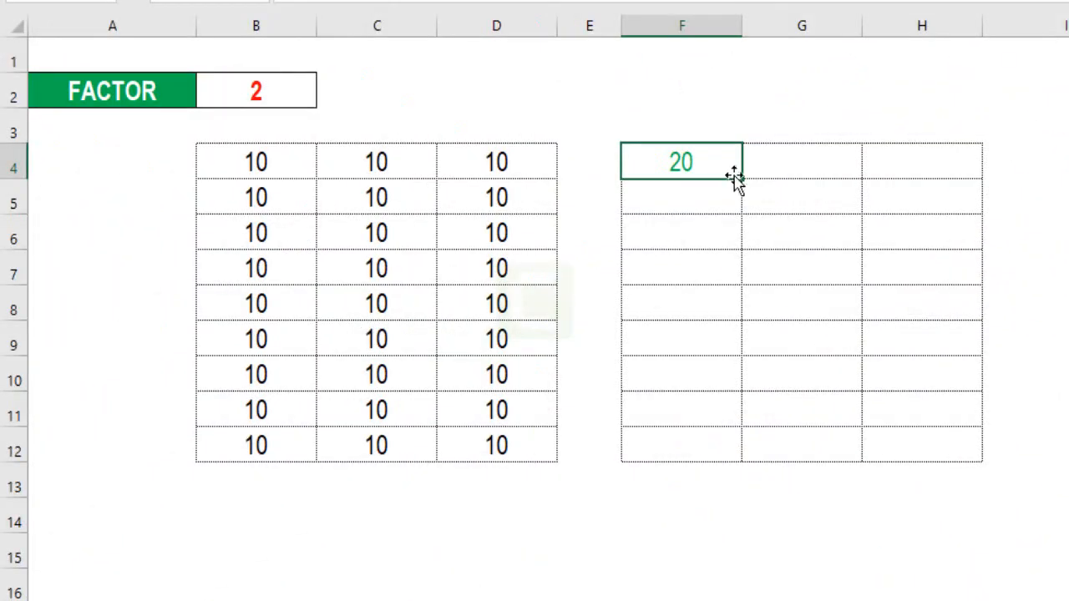
- Fill the F4 formula over the whole result table through H12 and check the formula in G11
drag(742, 180, 947, 460)
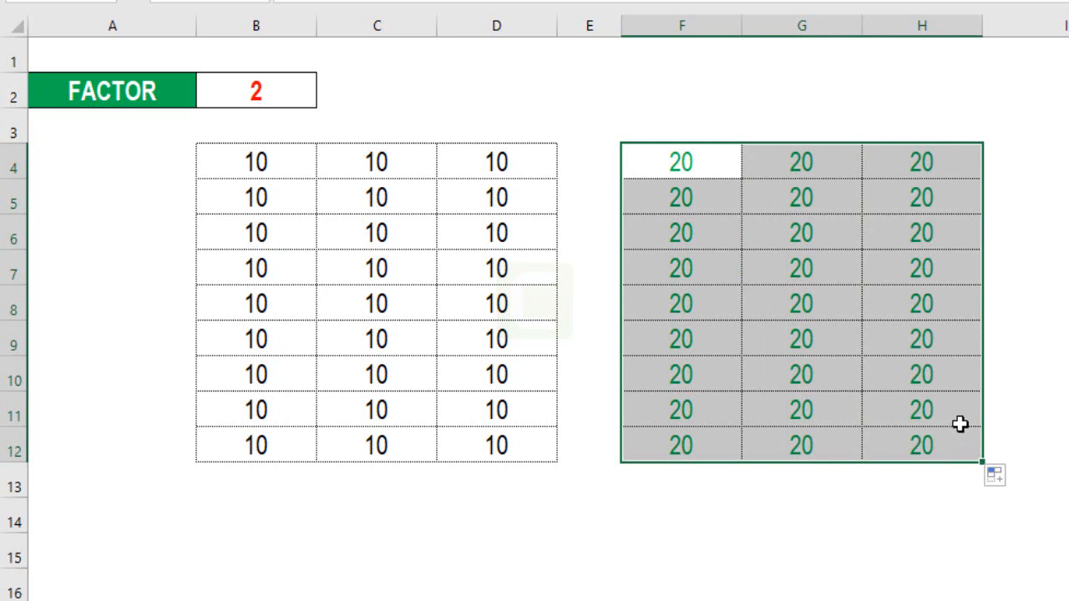
click(959, 423)
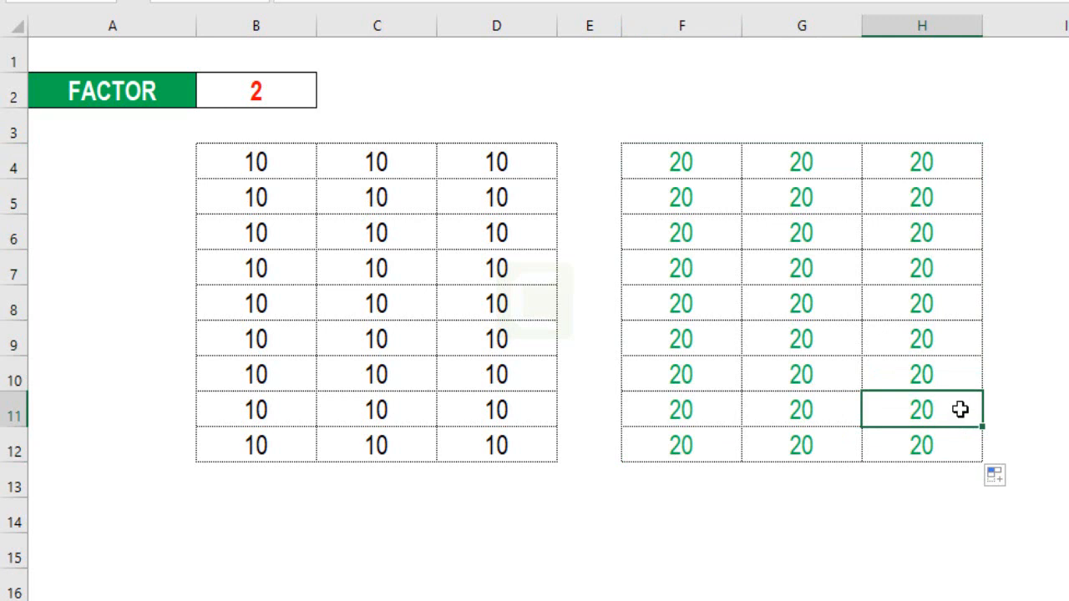
double_click(823, 409)
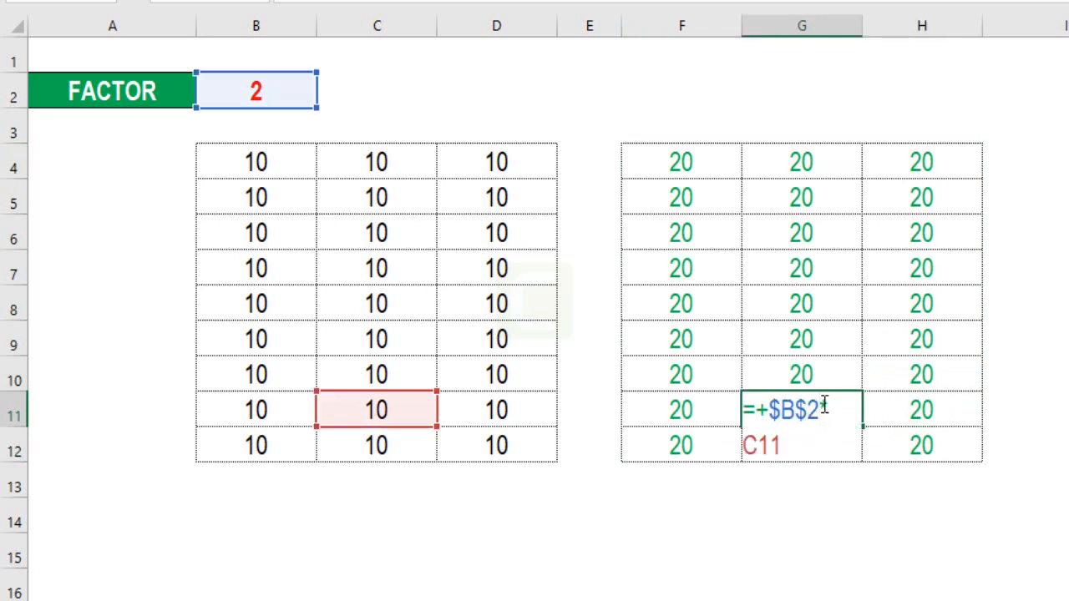